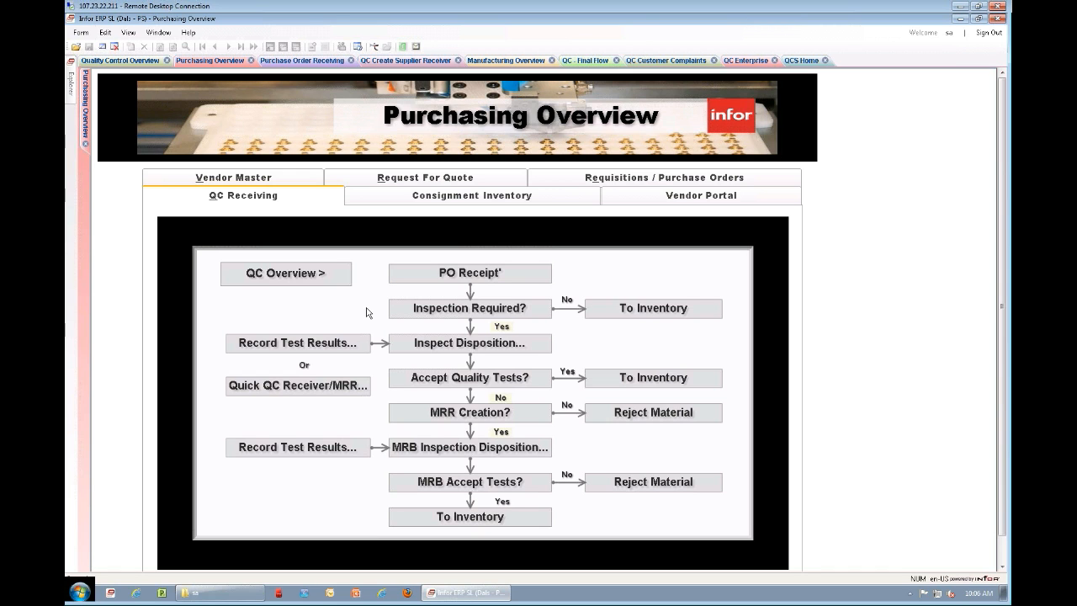
Step: Receive the selected purchase order line of 5 EA for item QC-10000 and close the resulting QC supplier receiver information form
left_click(299, 65)
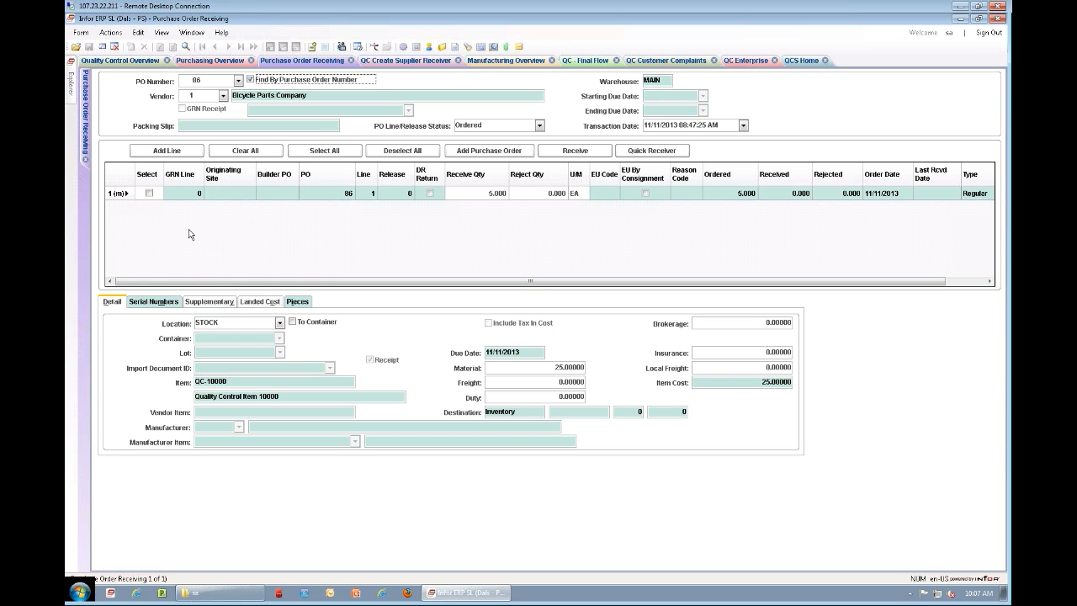
left_click(149, 193)
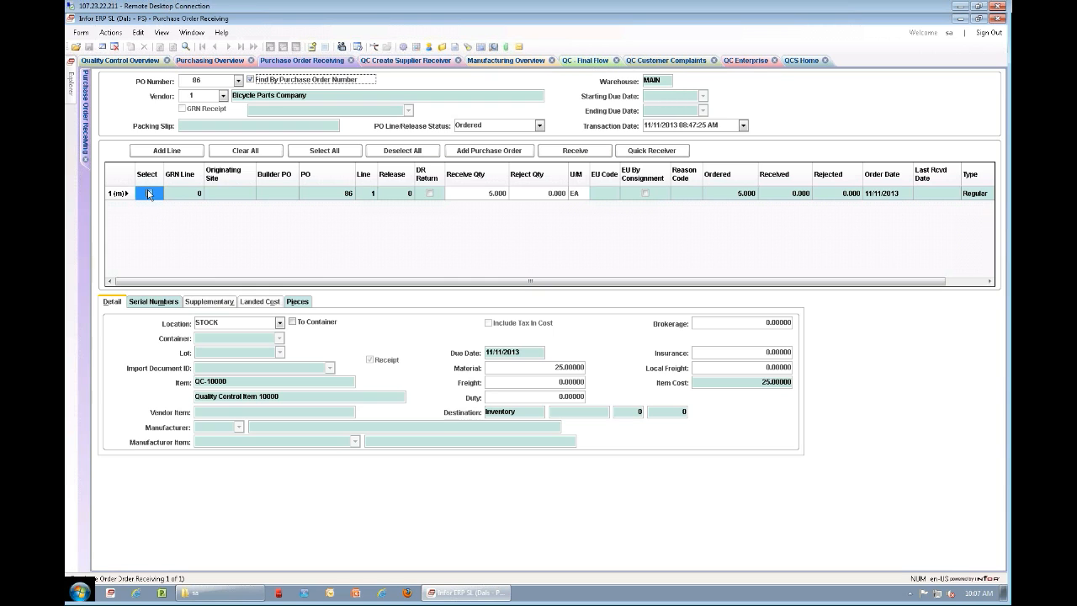
left_click(577, 155)
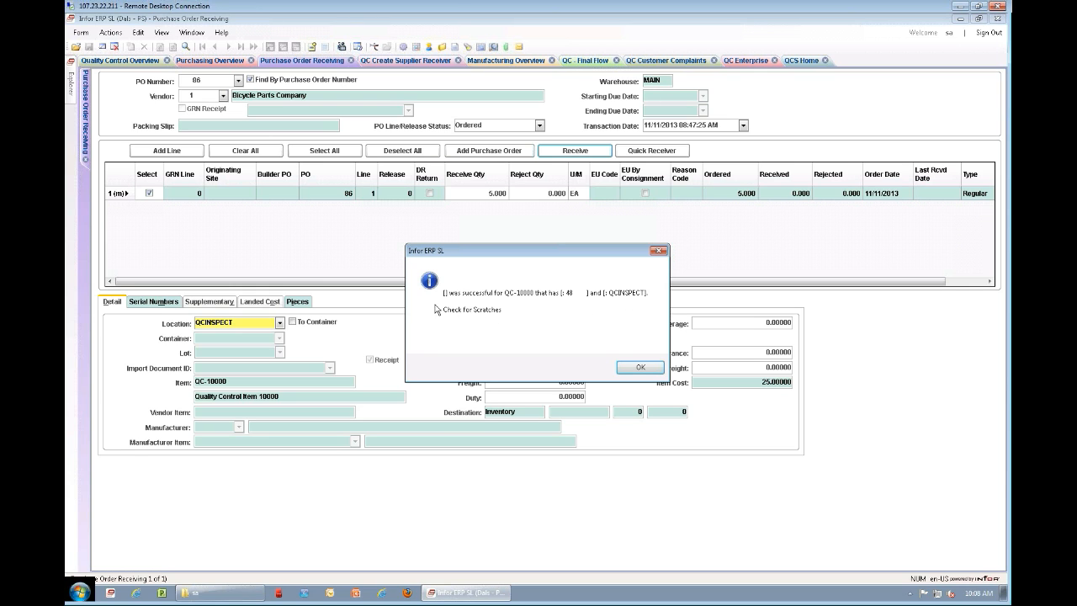
left_click(636, 367)
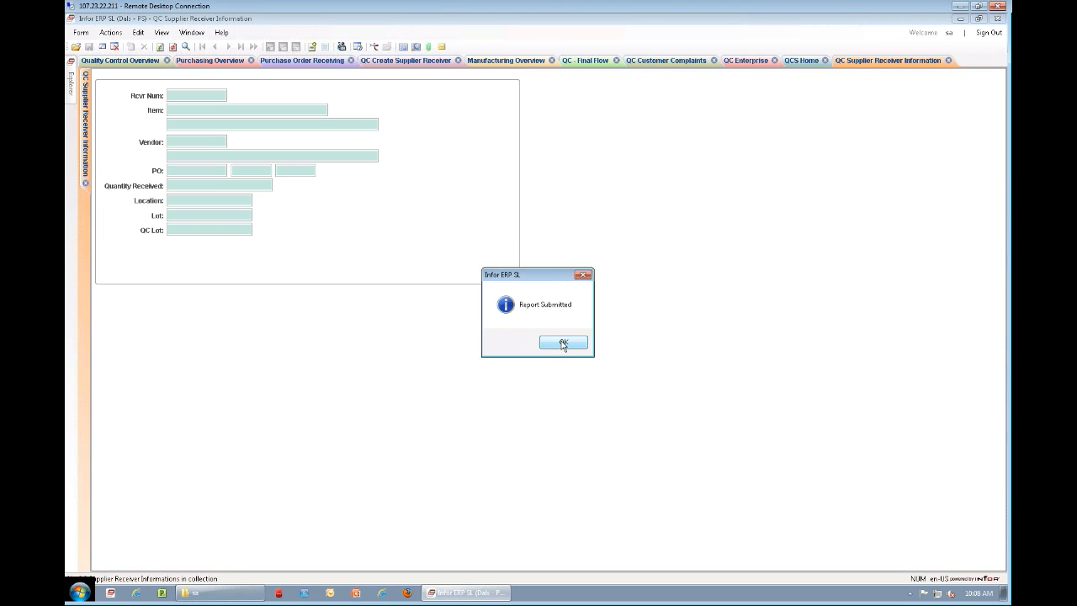
left_click(562, 343)
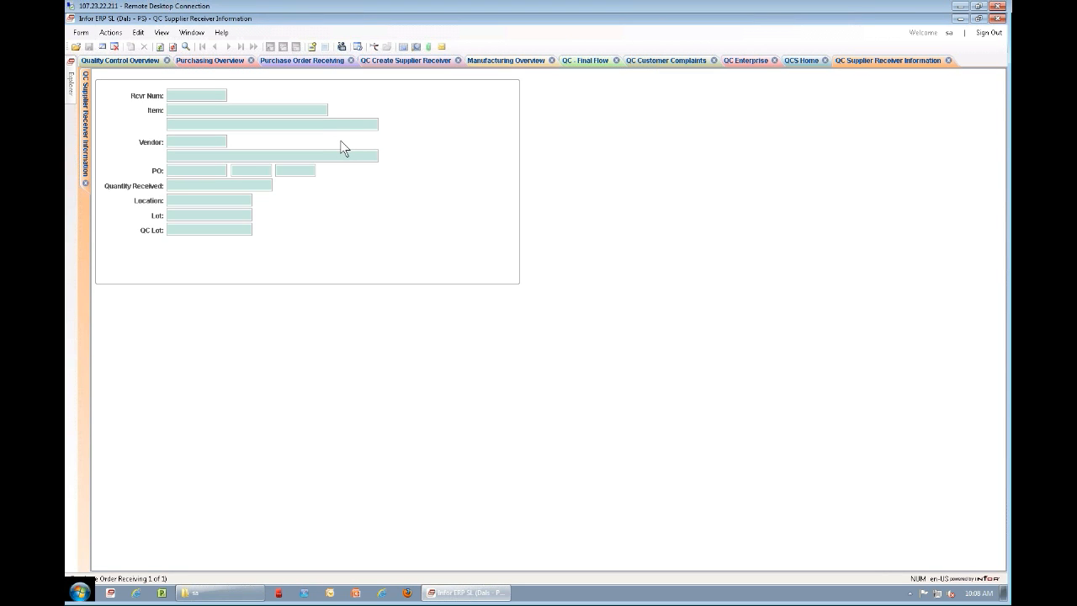
left_click(620, 342)
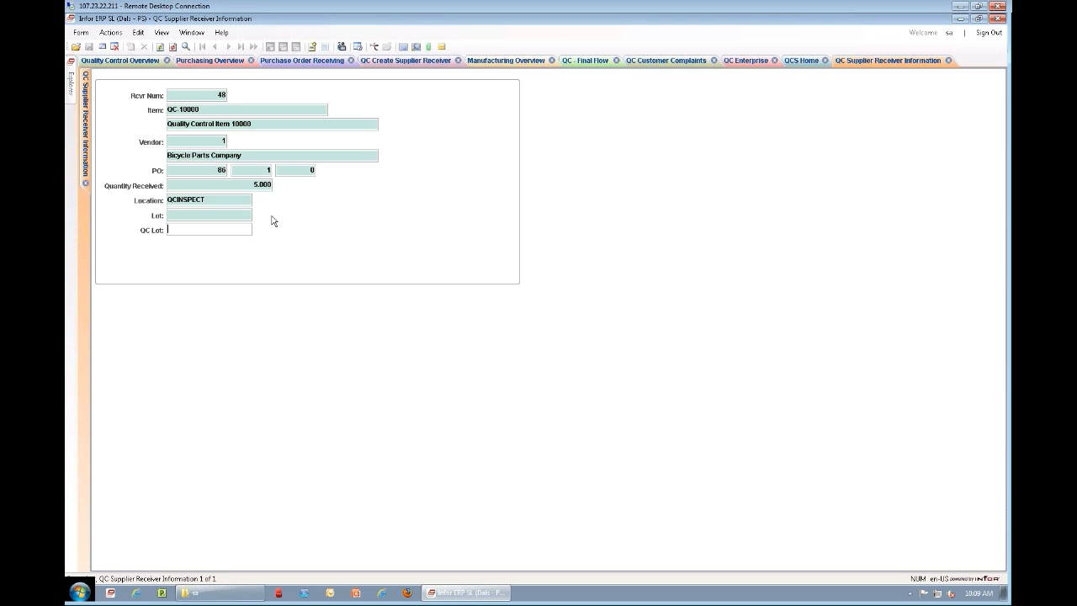
left_click(85, 184)
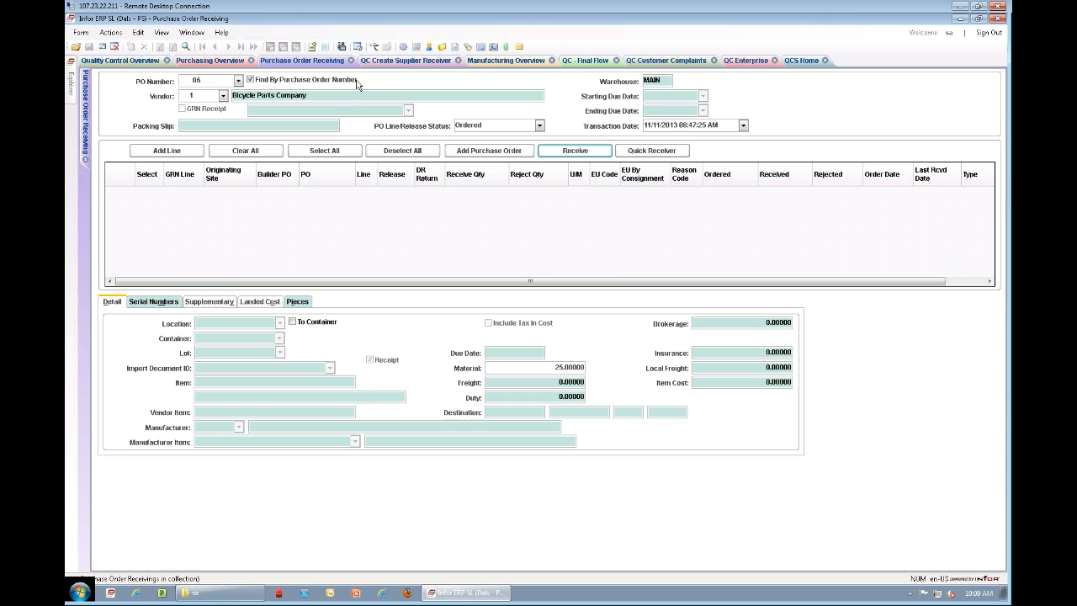
Step: View the QC Create Supplier Receiver form, close it and the Purchase Order Receiving form, and return to the Purchasing Overview
left_click(406, 63)
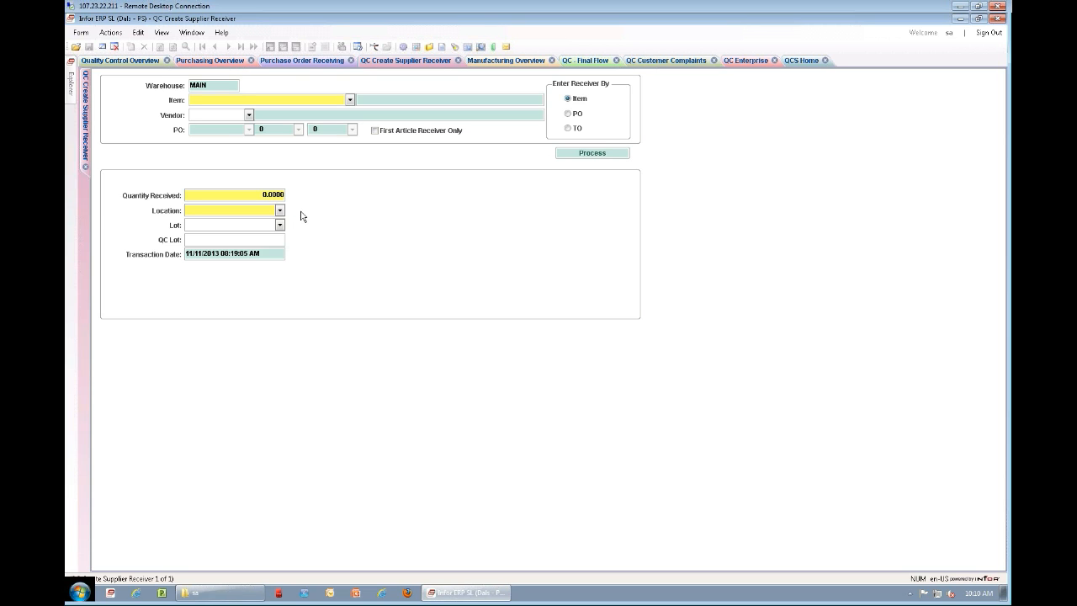
left_click(86, 166)
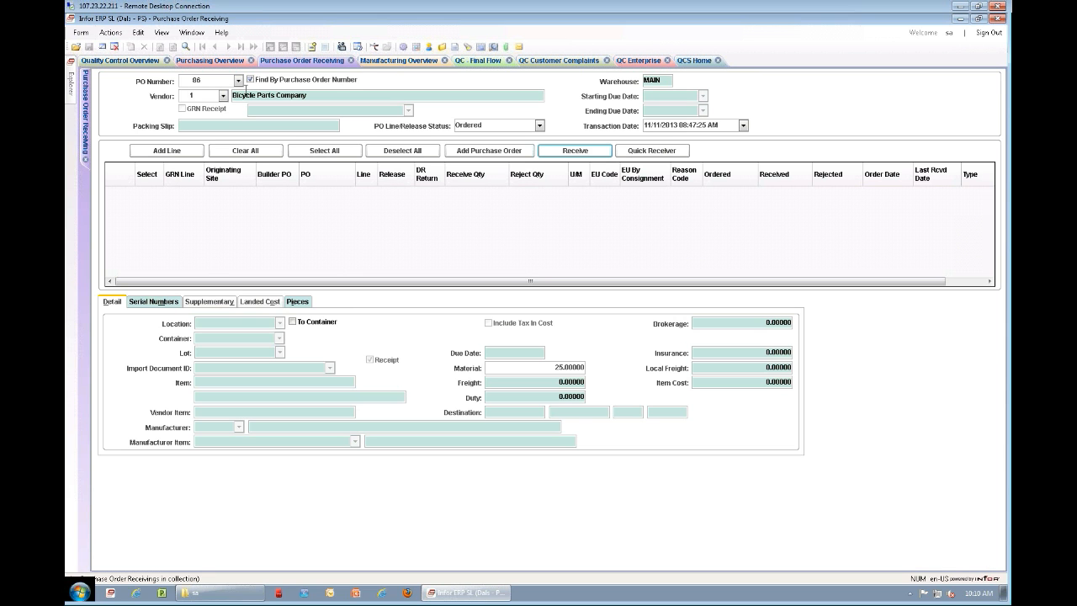
left_click(352, 61)
left_click(221, 63)
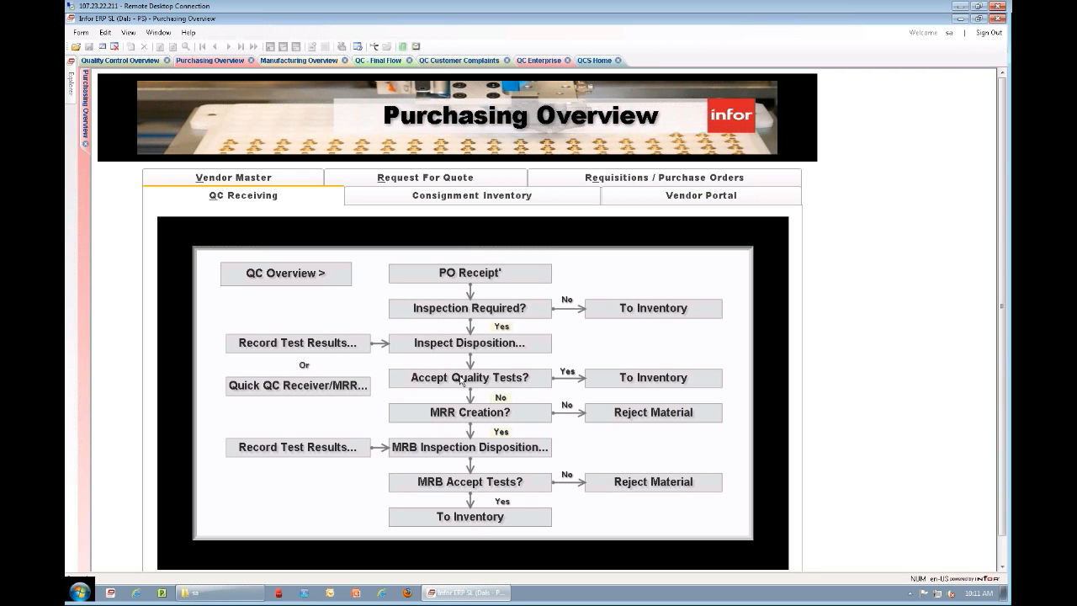
Step: Open test results entry from the inspection disposition of receiver 48, with inspector ID 1 and a sample size of 5
left_click(459, 345)
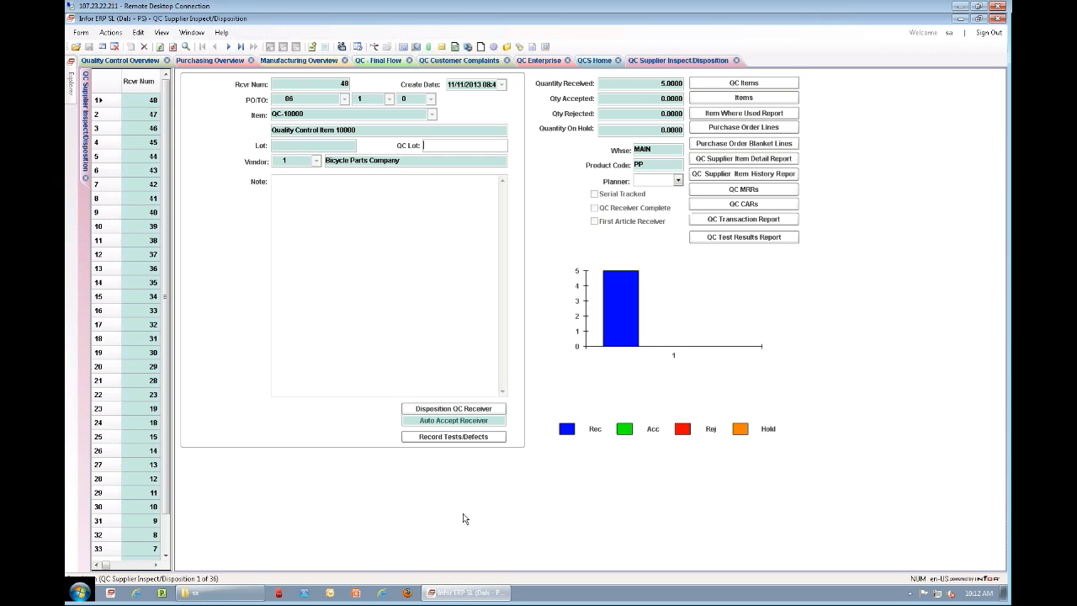
left_click(454, 437)
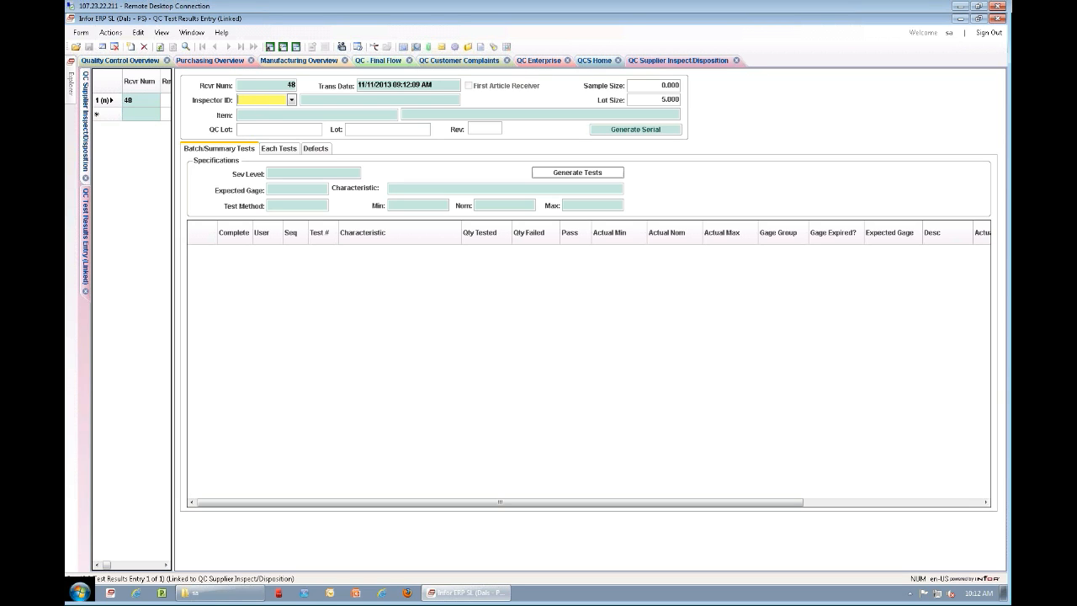
type("1")
key("Tab")
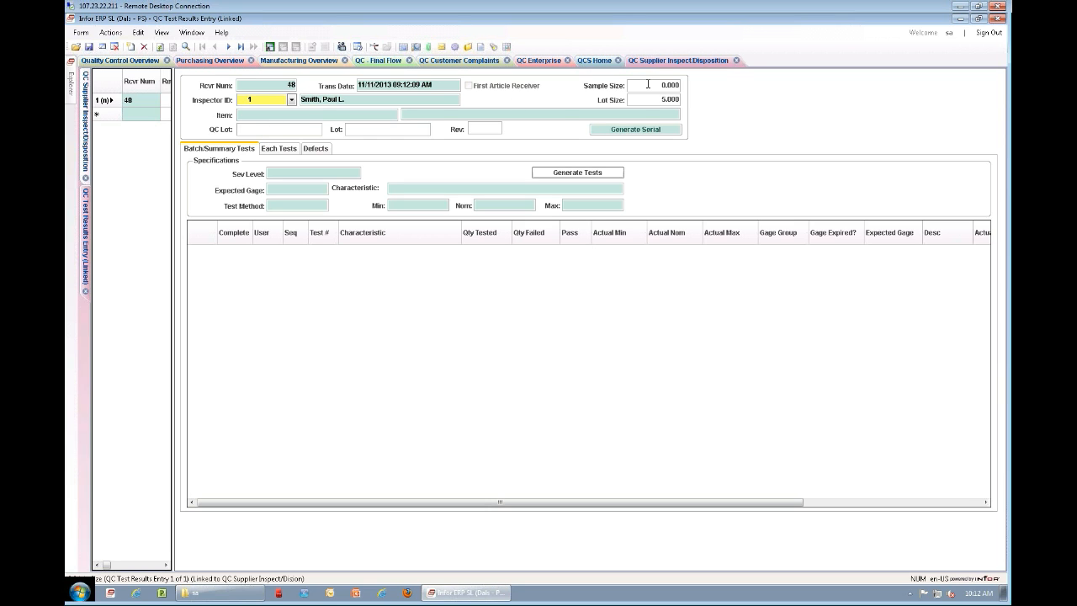
left_click(648, 84)
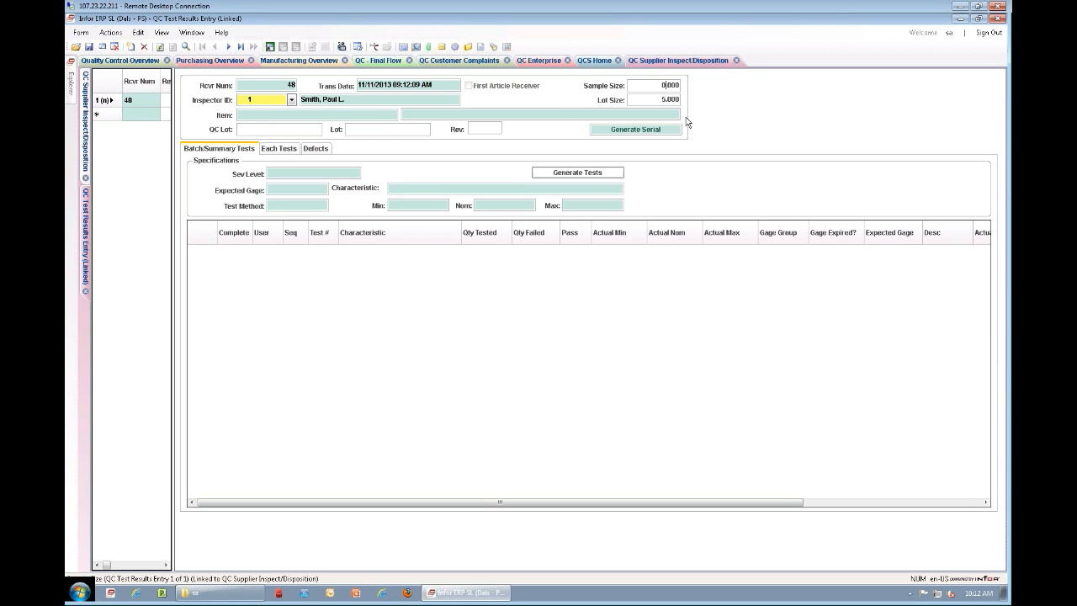
Step: Generate the individual piece tests for the receiver with 5 entries
left_click(284, 152)
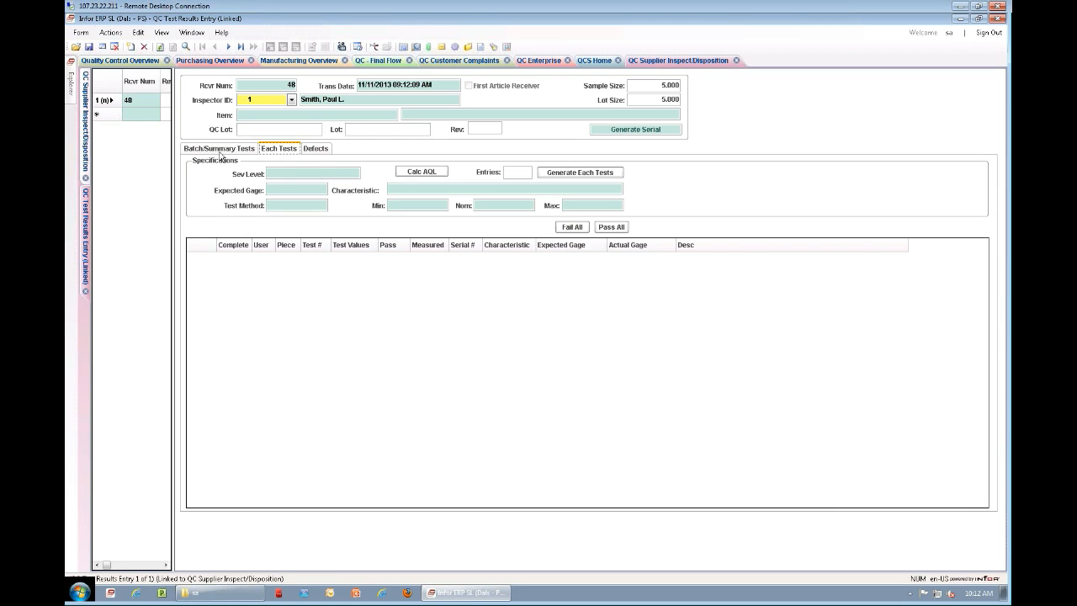
left_click(528, 172)
type("5")
key("Tab")
key("Return")
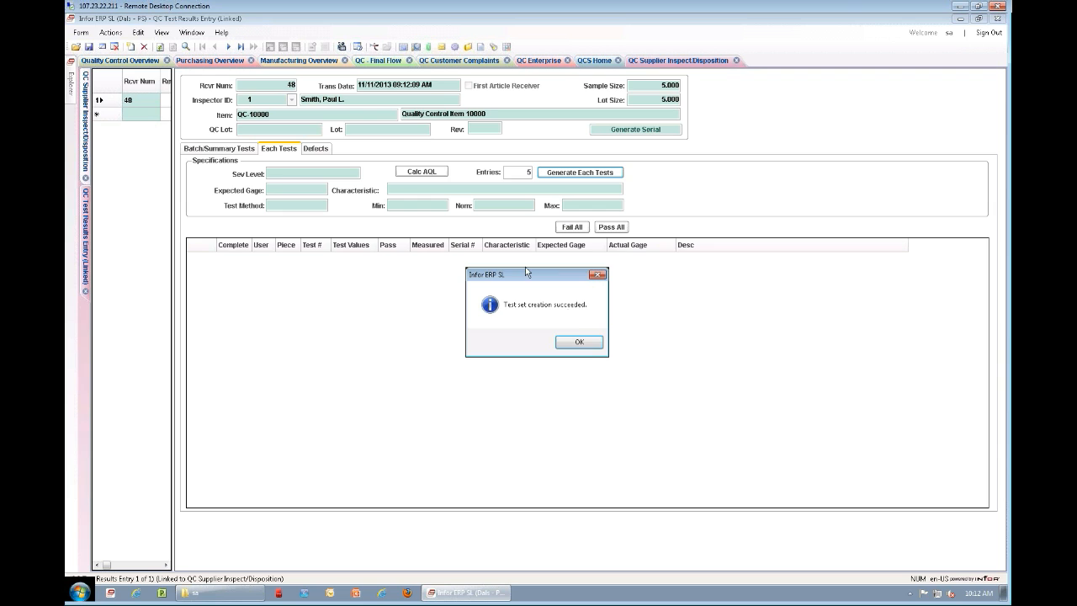
left_click(577, 341)
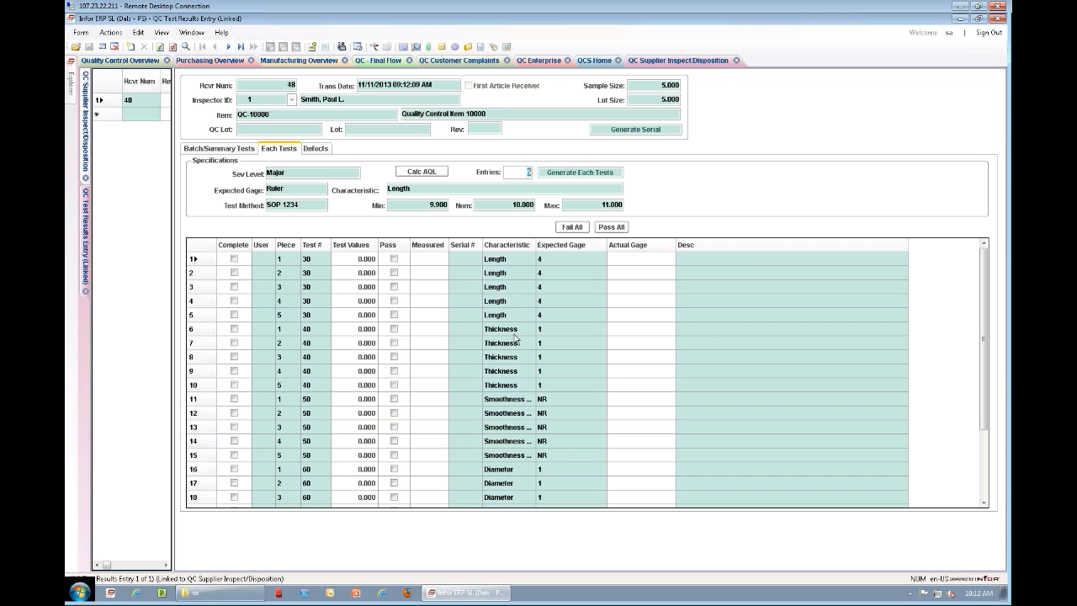
Step: Widen the Characteristic column and look through the generated piece tests from Length to Packaging
left_click_drag(536, 246, 605, 246)
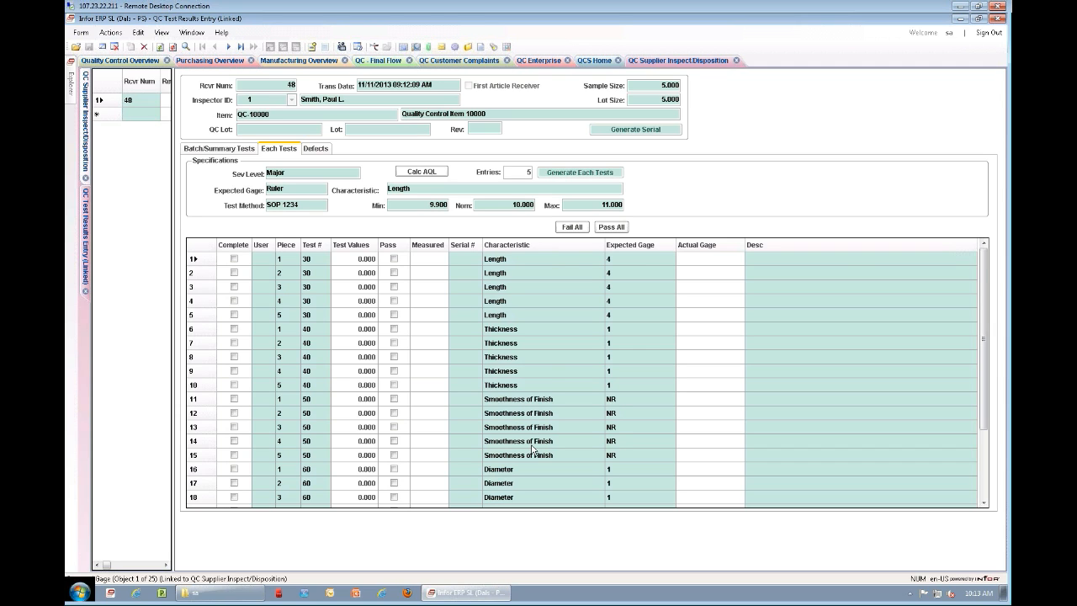
scroll(527, 443, "down", 3)
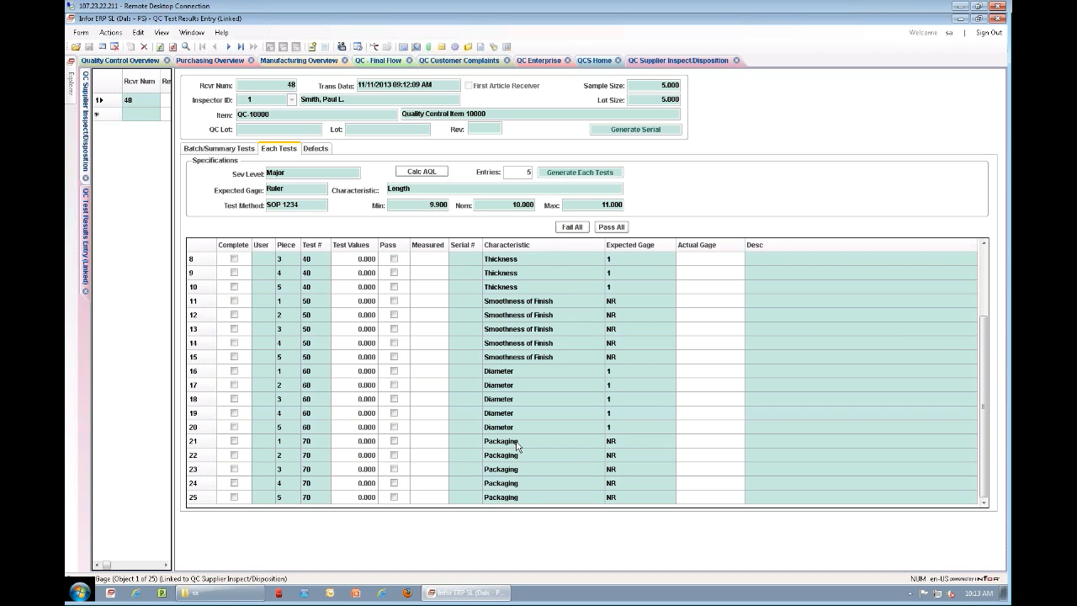
scroll(524, 443, "up", 1)
scroll(524, 443, "up", 2)
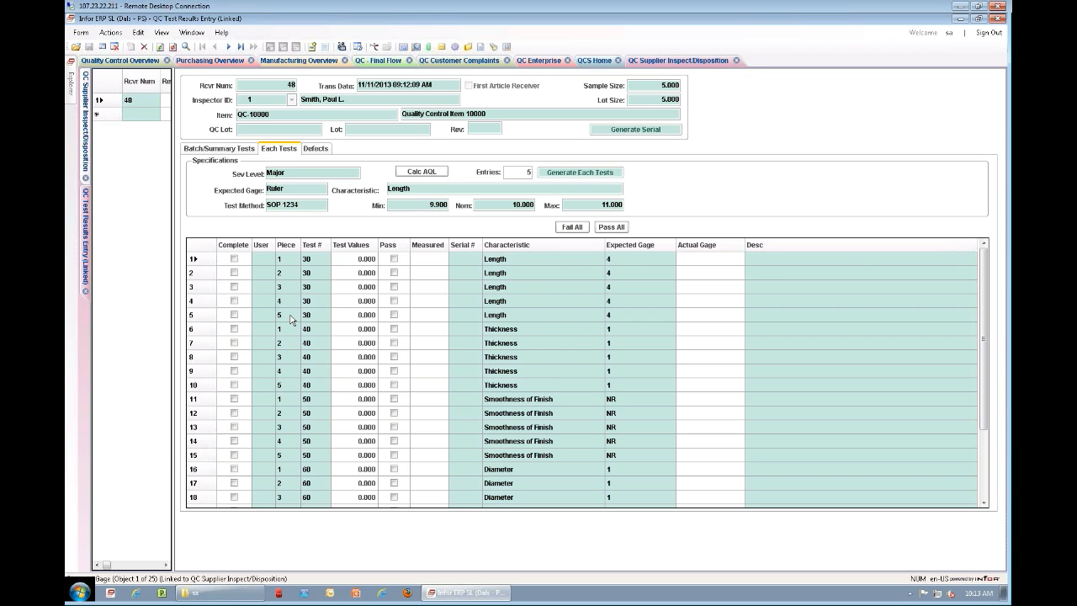
Step: Enter Length test values of 10 for pieces 1 and 2 and 9 for piece 3
left_click(360, 260)
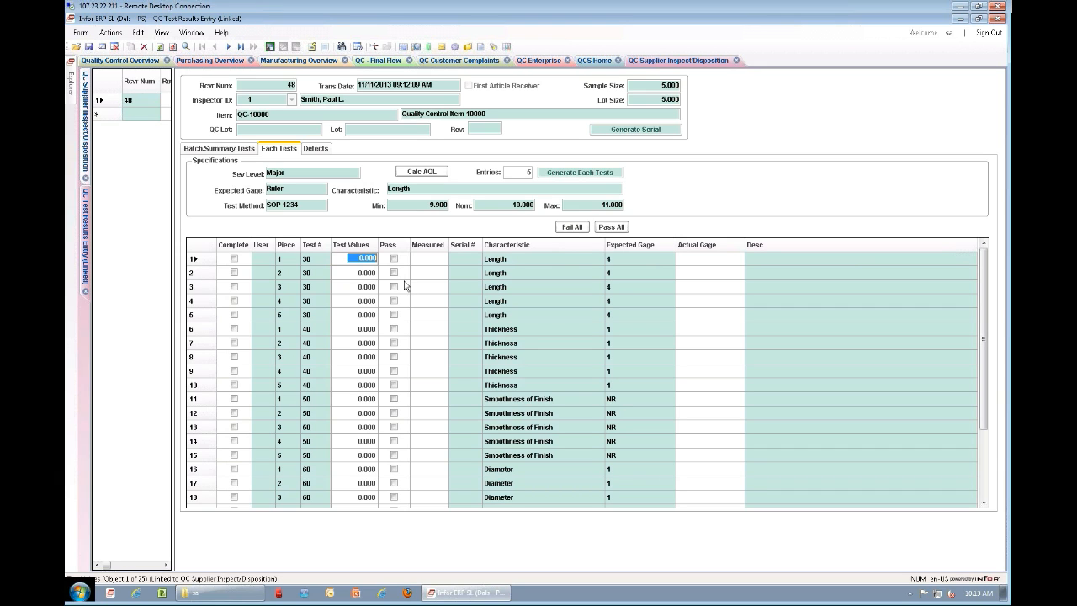
type("10")
key("Return")
key("Return")
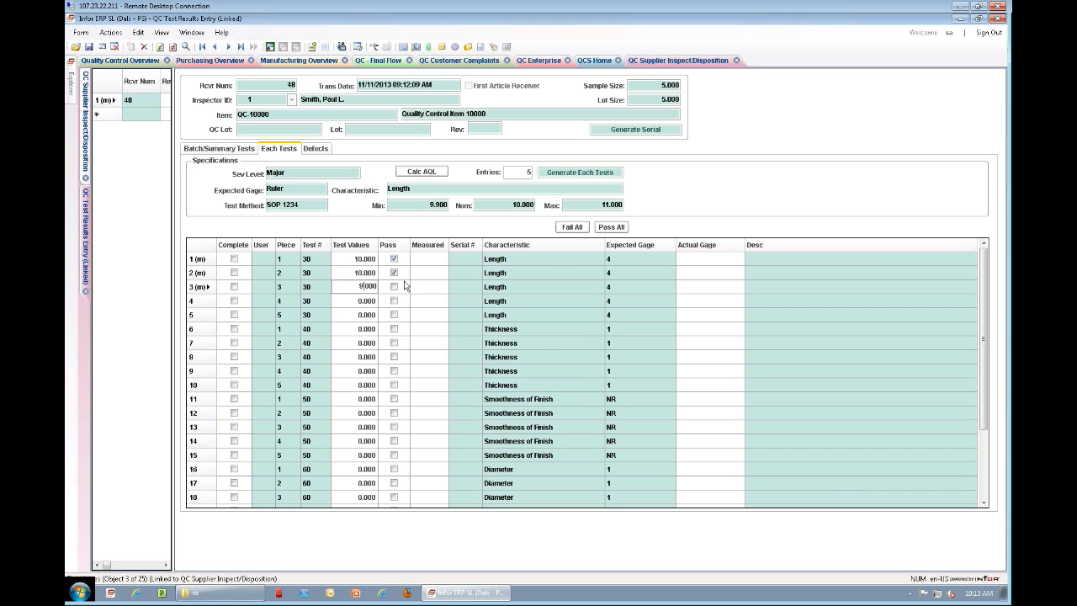
type("9")
key("Return")
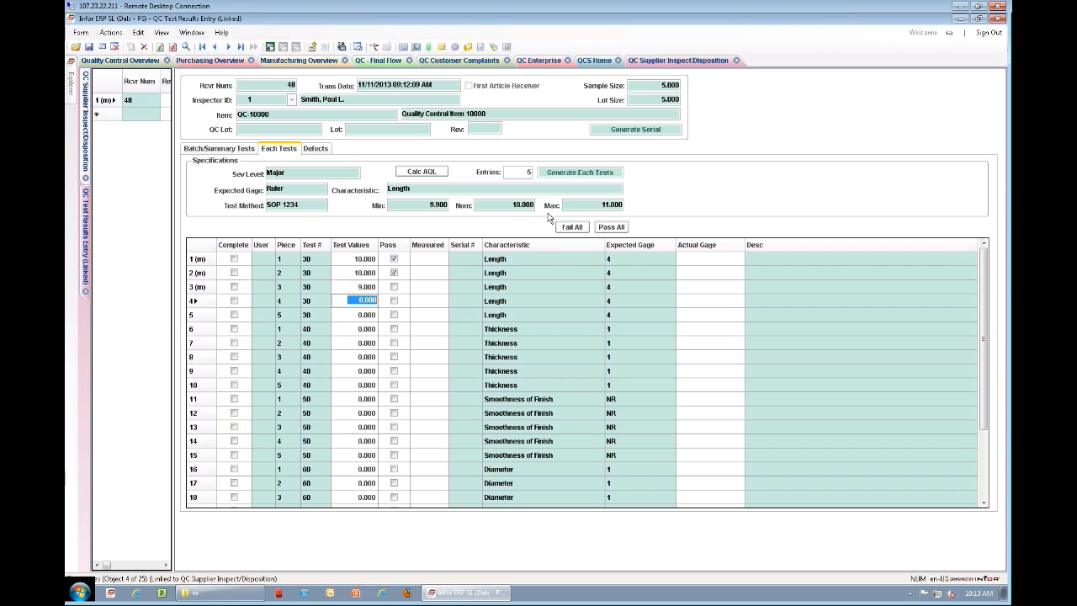
Step: Enter Length test values of 9.9 for piece 5 and 10 for piece 4, and save the results
left_click(354, 316)
type("9")
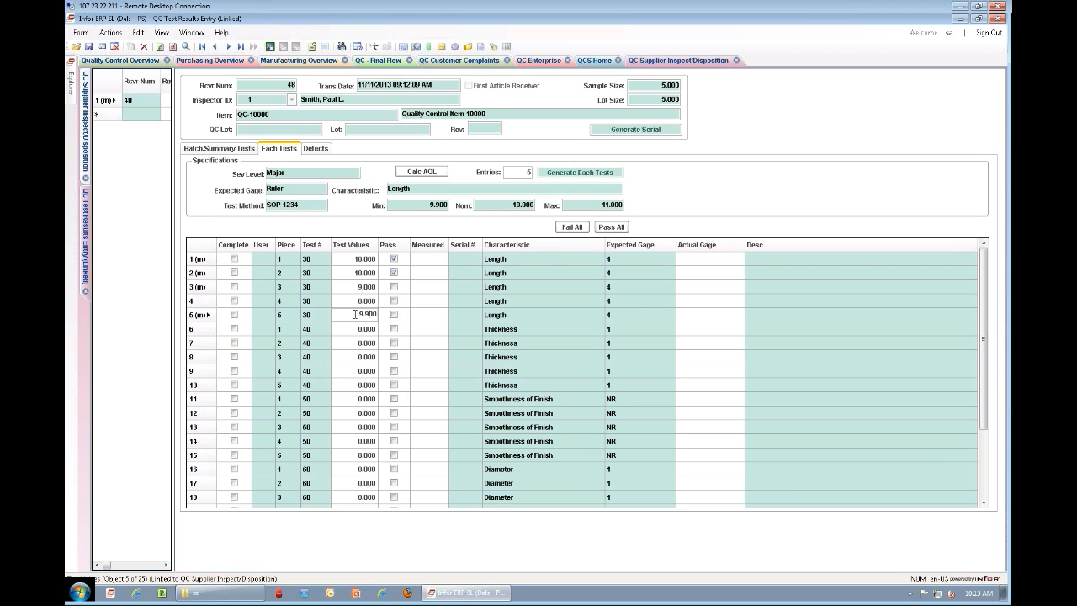
type(".9")
left_click(355, 302)
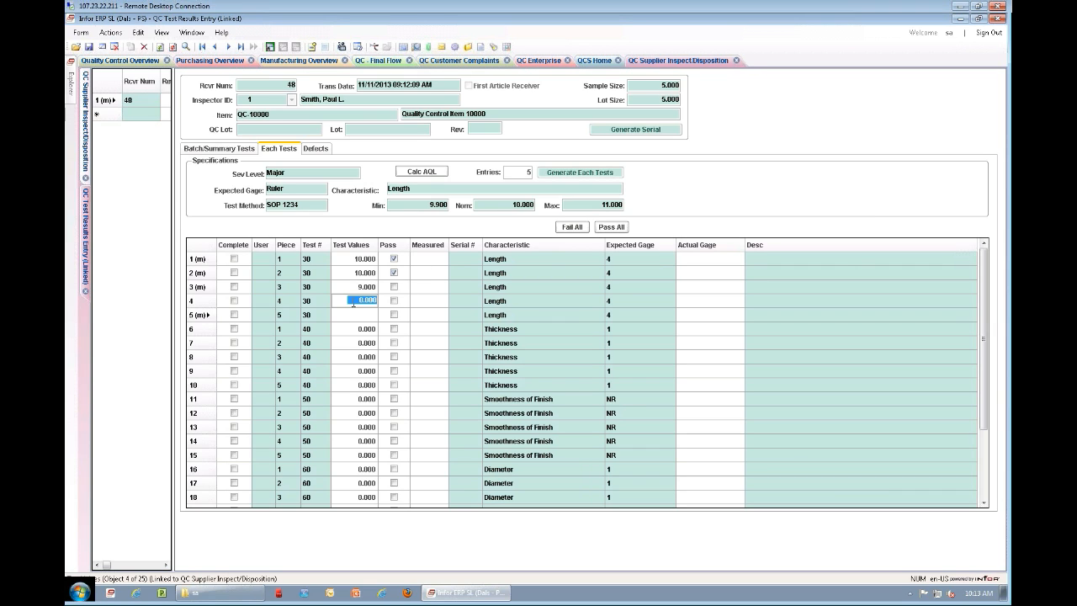
type("1")
key("ctrl+s")
Step: Review the batch summary of the test results and the defects list, and return to the individual tests
left_click(212, 154)
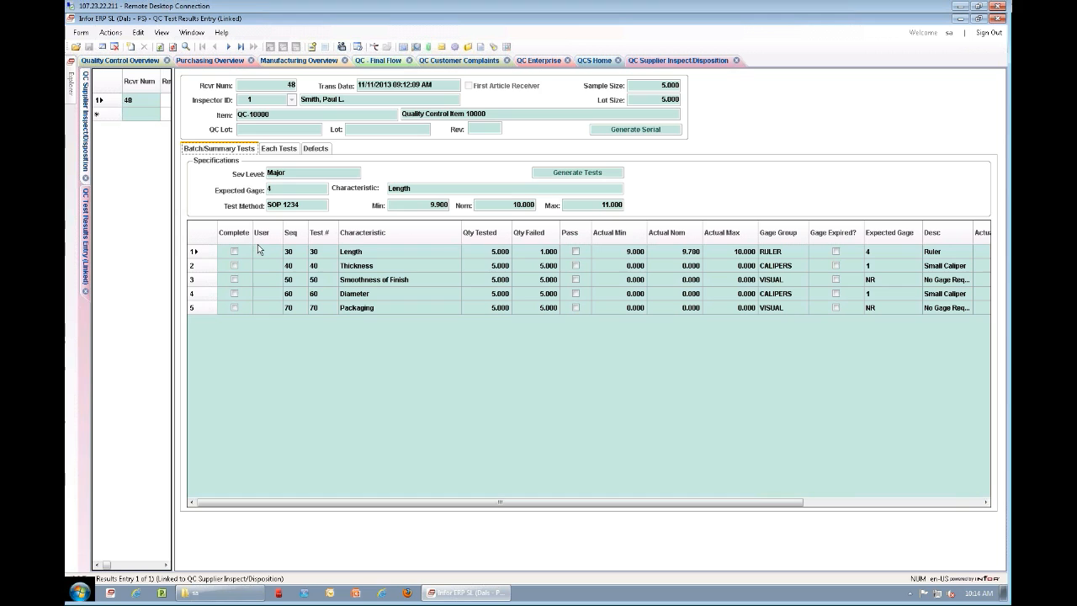
left_click(315, 152)
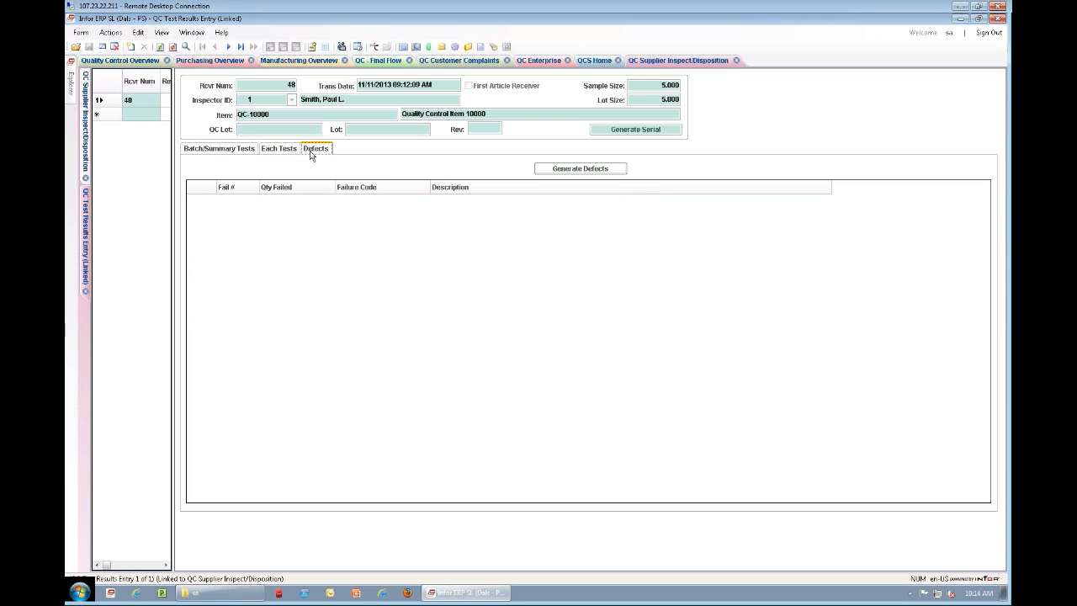
left_click(264, 148)
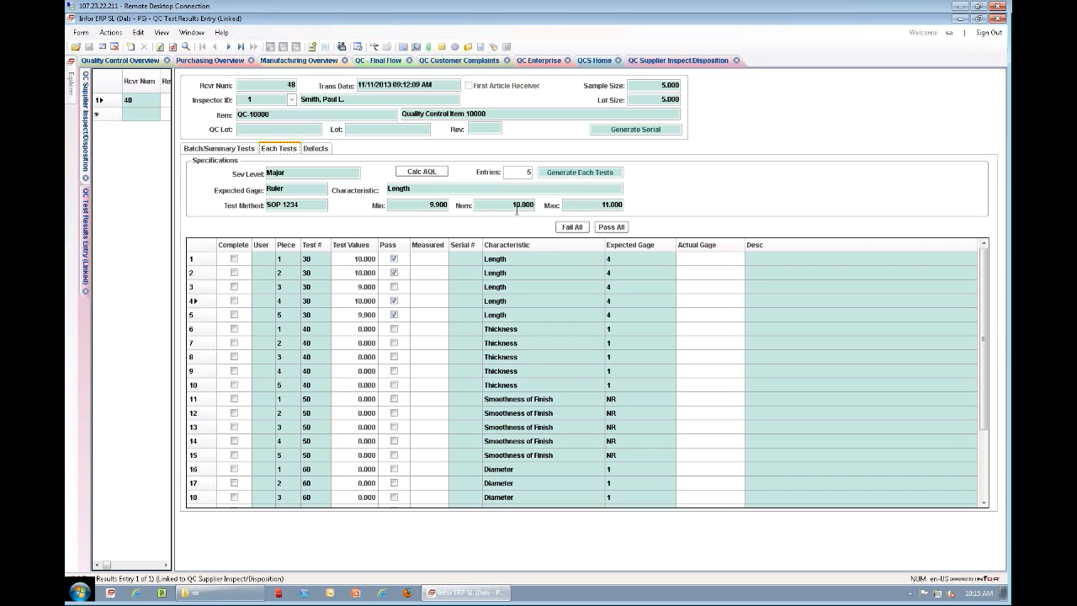
Step: View the available actual gages for the piece 1 Length test without choosing one
left_click(714, 260)
left_click(740, 259)
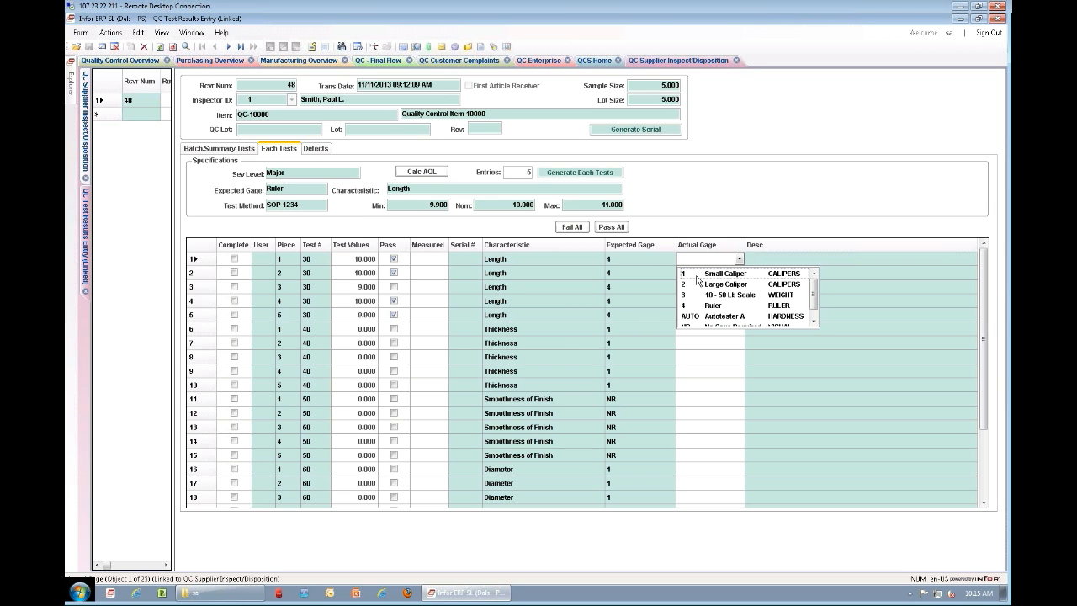
left_click(700, 259)
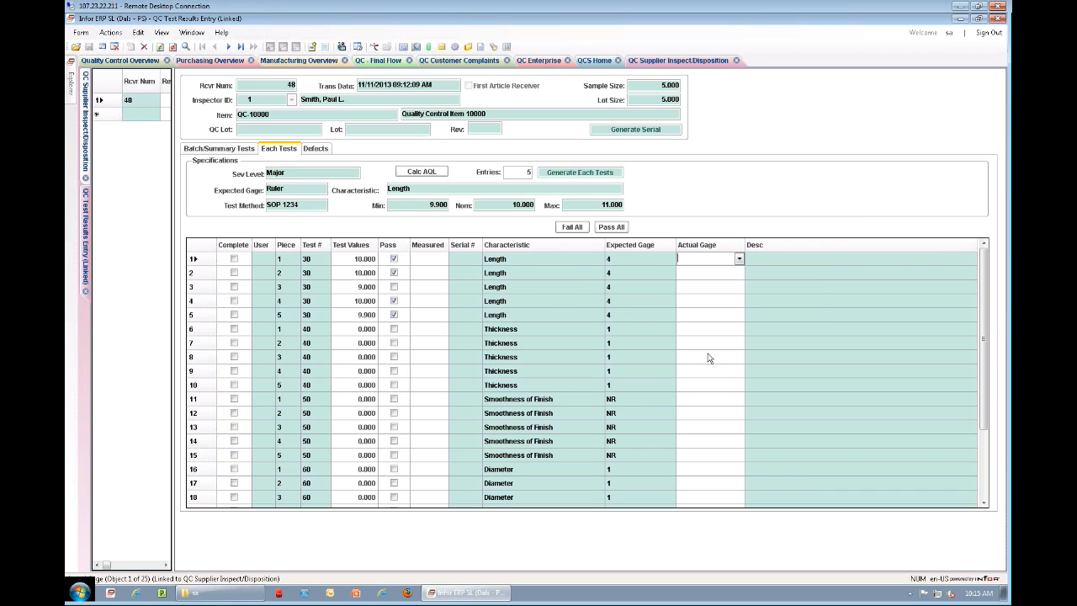
Step: Generate the list of defect failure codes for the receiver
left_click(316, 149)
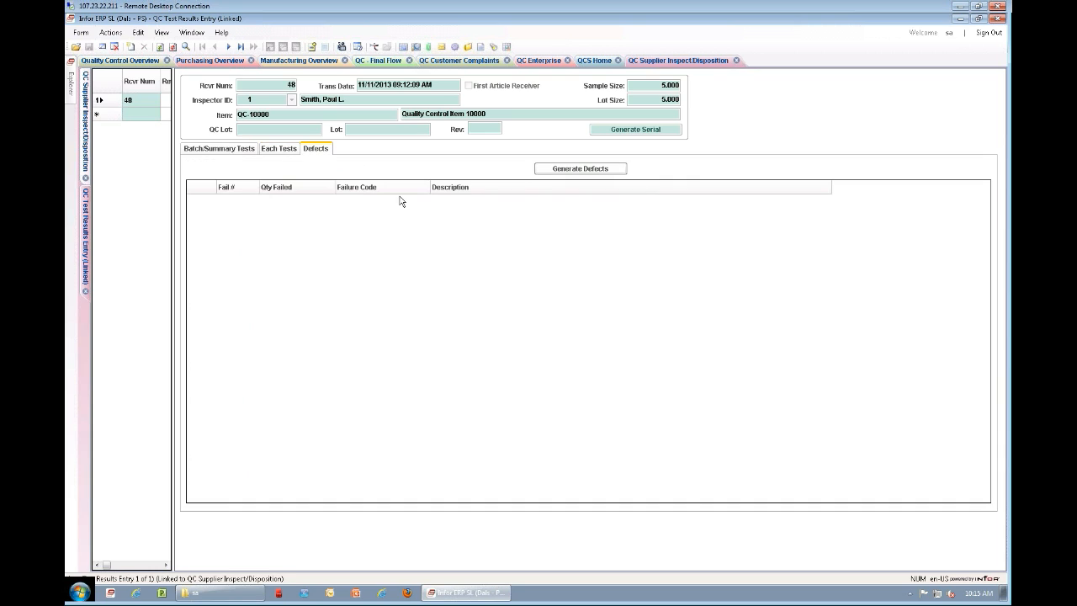
left_click(581, 171)
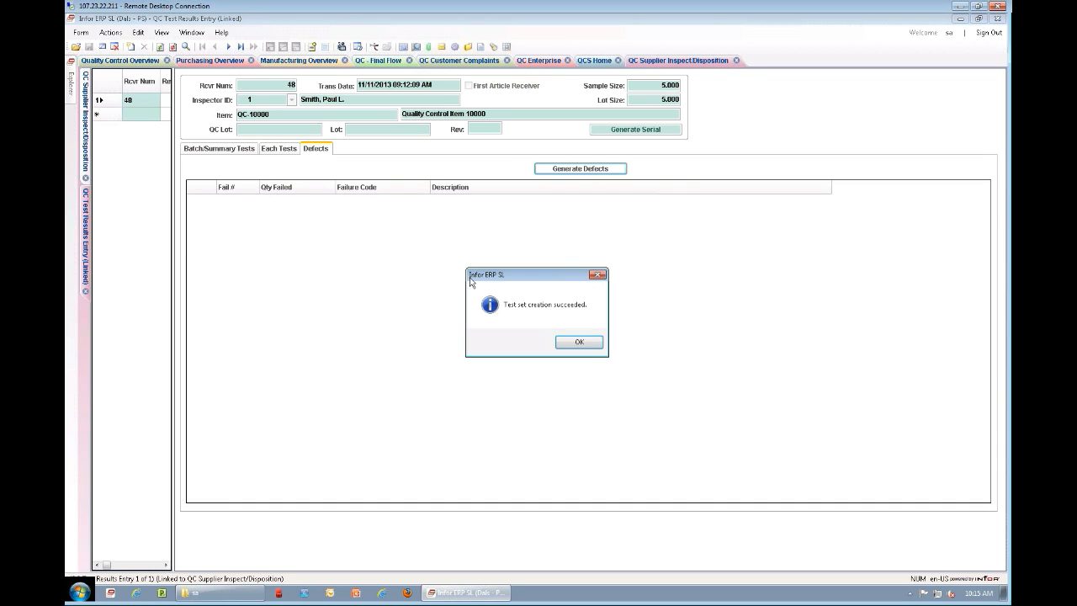
left_click(575, 342)
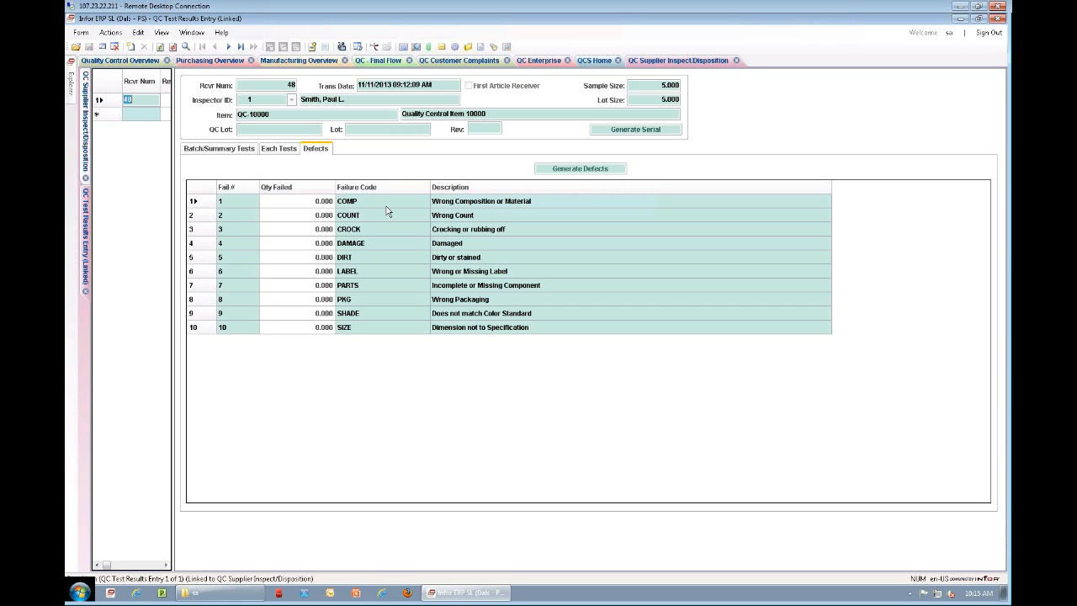
Step: Check the batch test summary and close the test results entry without saving the form definition
left_click(229, 152)
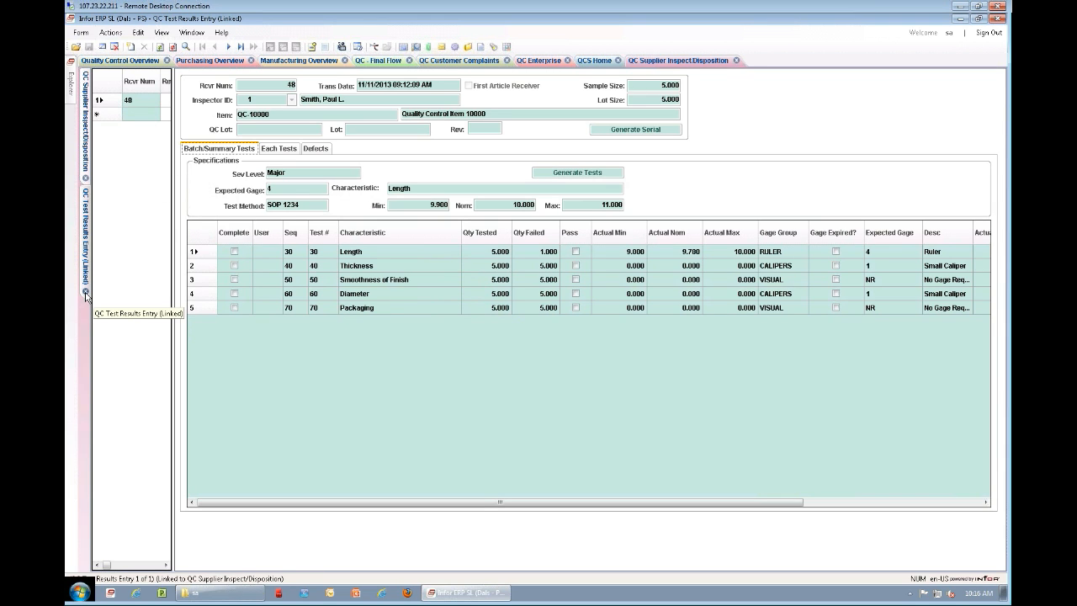
left_click(86, 293)
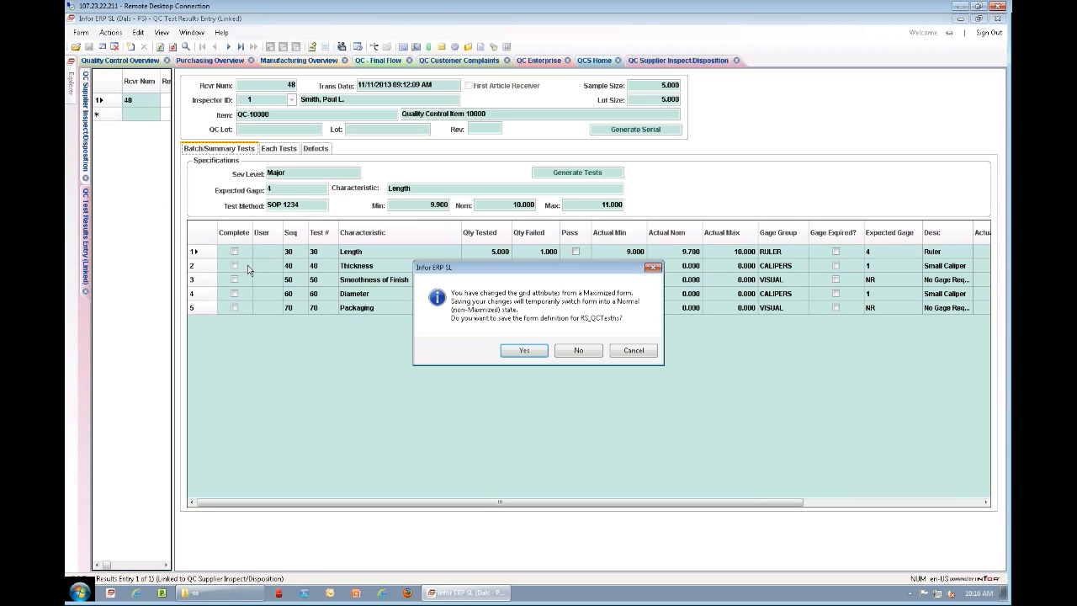
left_click(582, 351)
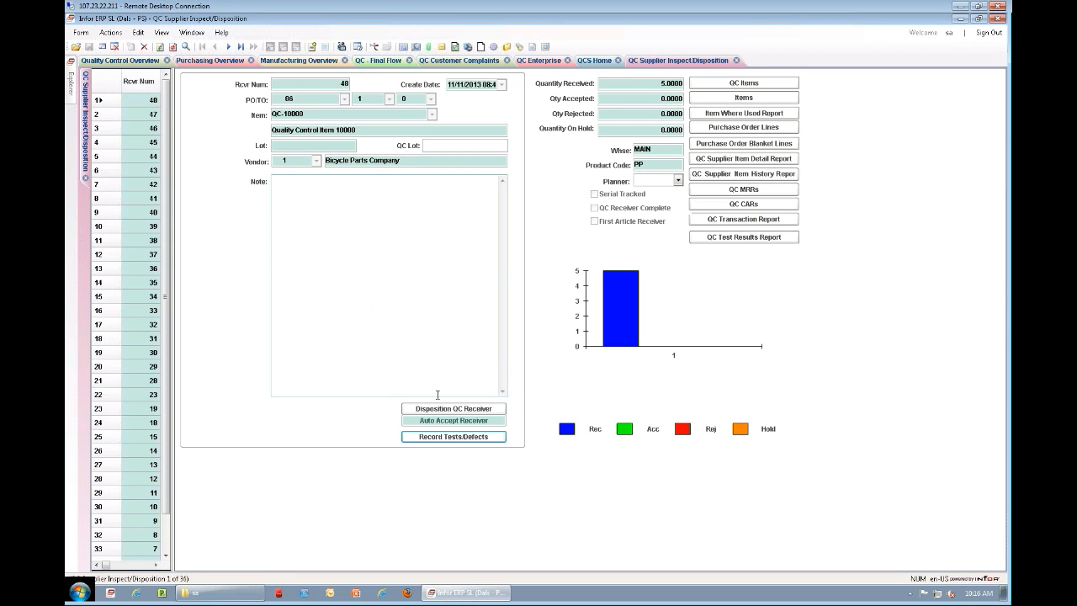
Step: Open the disposition of the QC receiver for item QC-10000 and set the inspector to 1
left_click(443, 409)
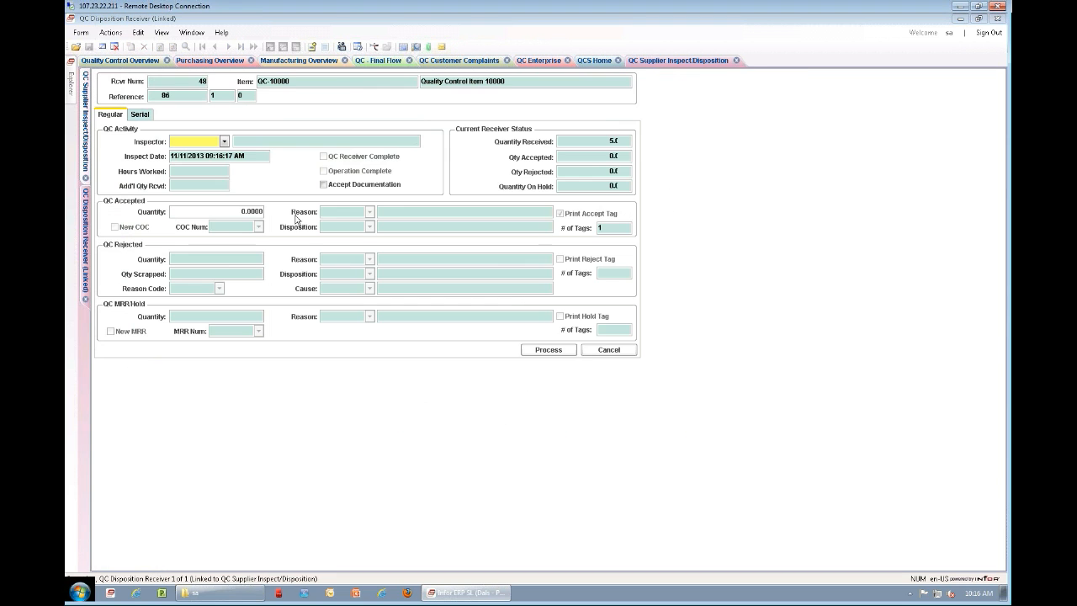
left_click(562, 356)
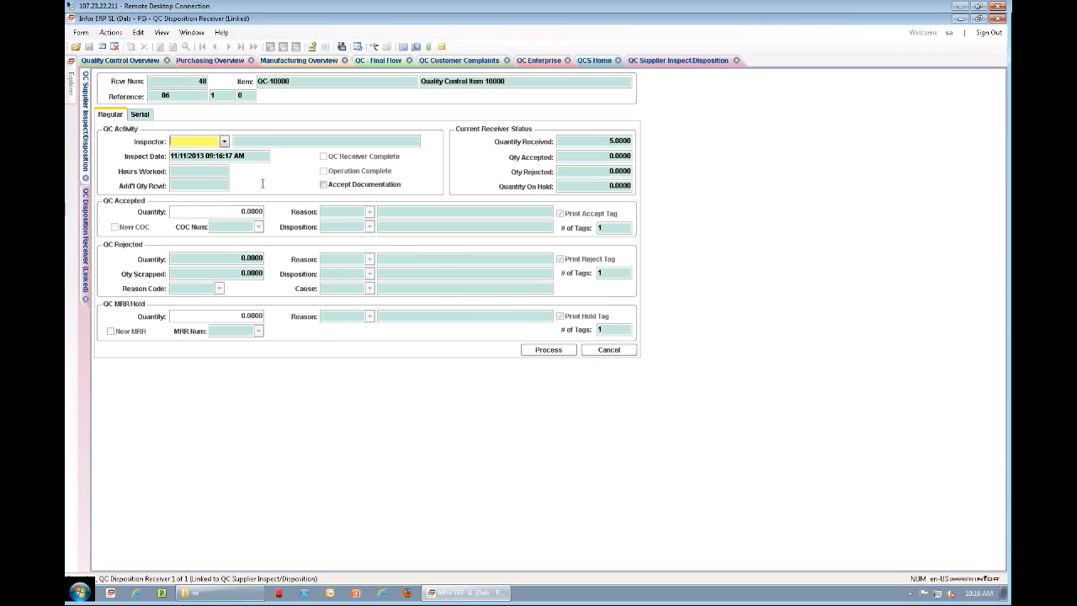
type("1")
key("Tab")
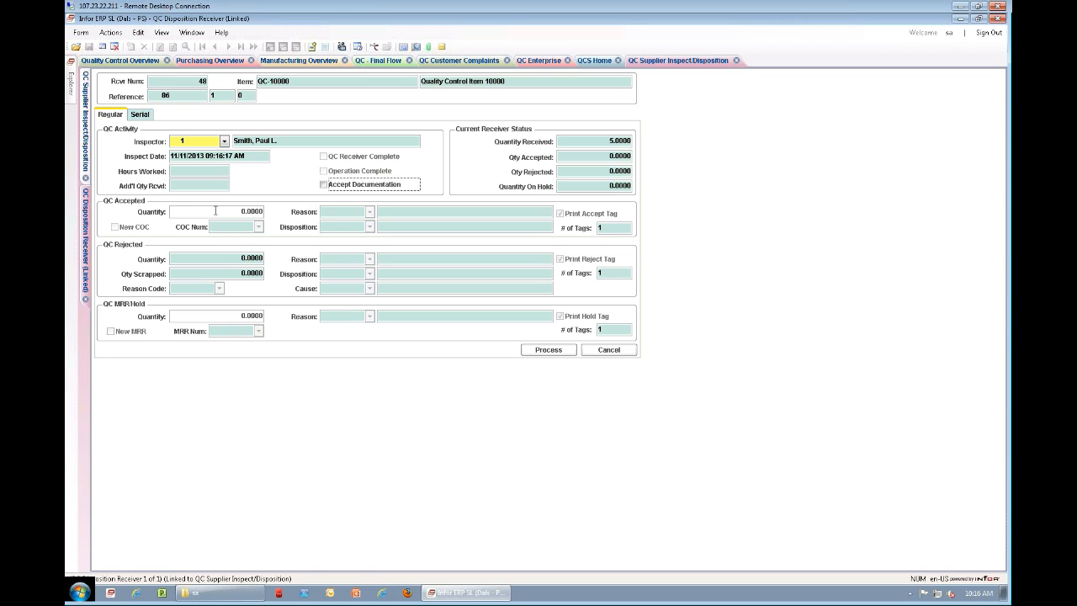
Step: Accept a quantity of 4 with reason OK and disposition MTS
left_click(243, 213)
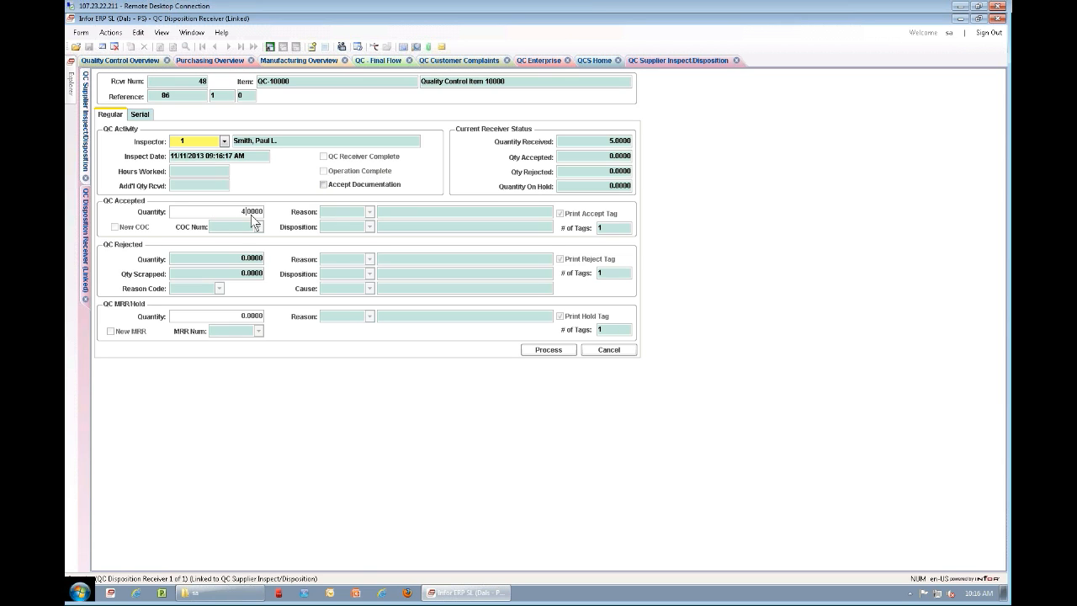
type("4")
key("Tab")
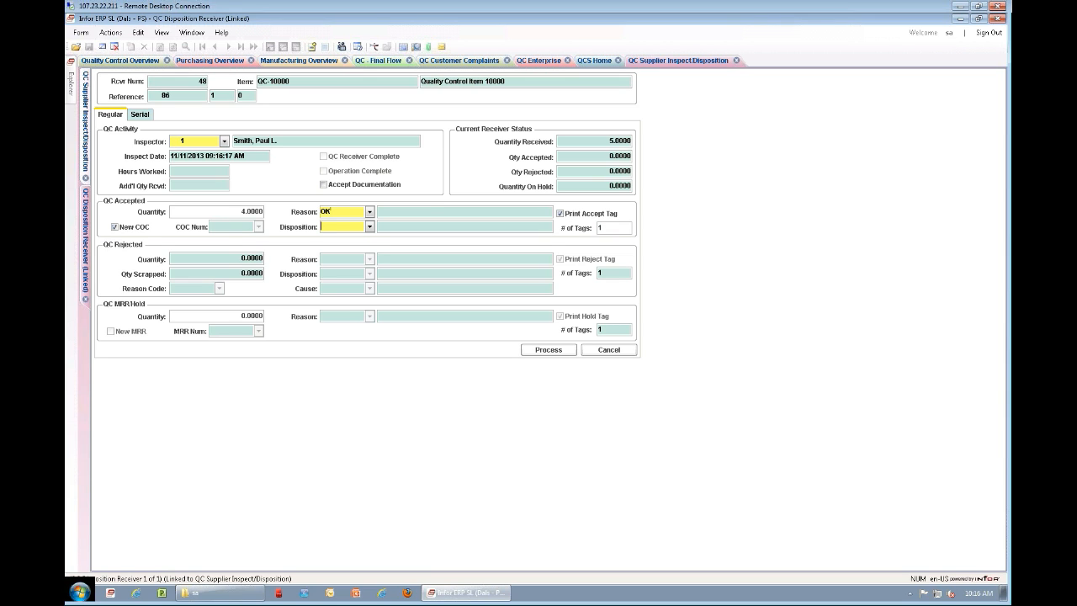
type("MTS")
key("Tab")
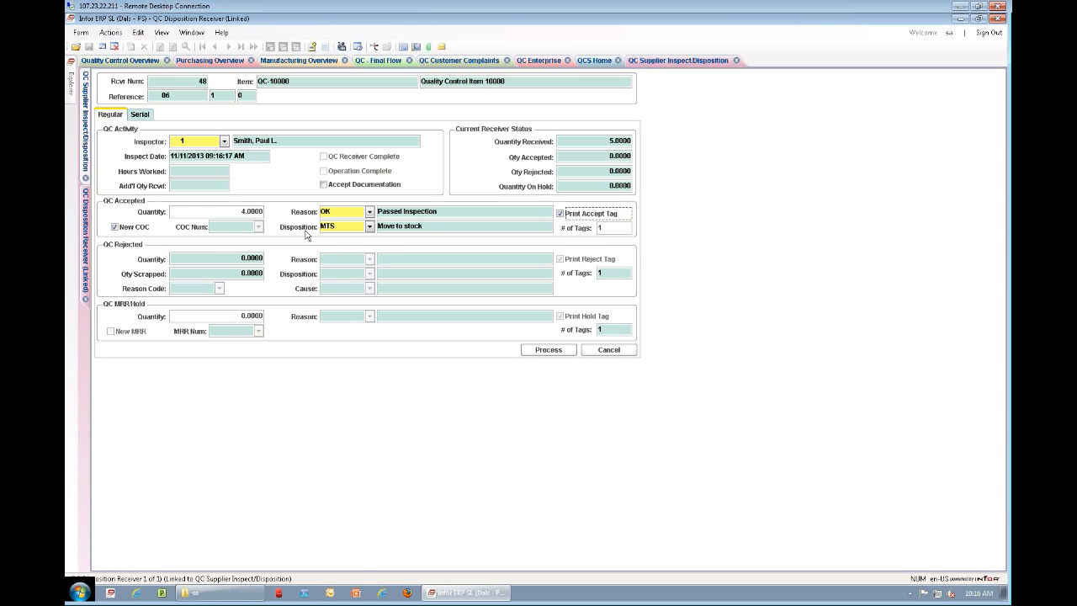
Step: Put a quantity of 1 on MRR hold with reason HOLD
left_click(235, 316)
type("1")
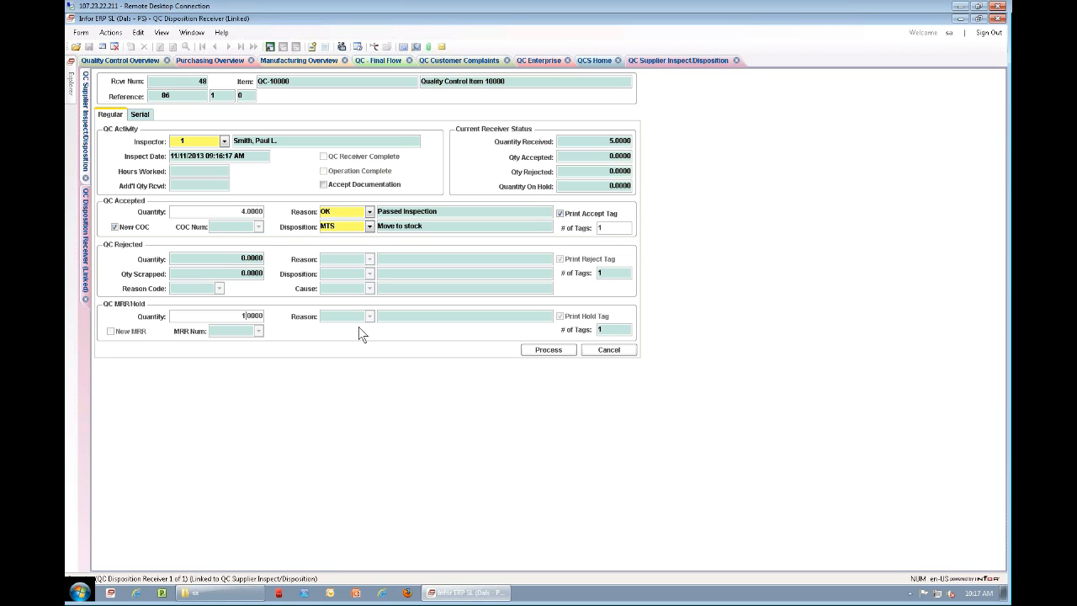
key("Tab")
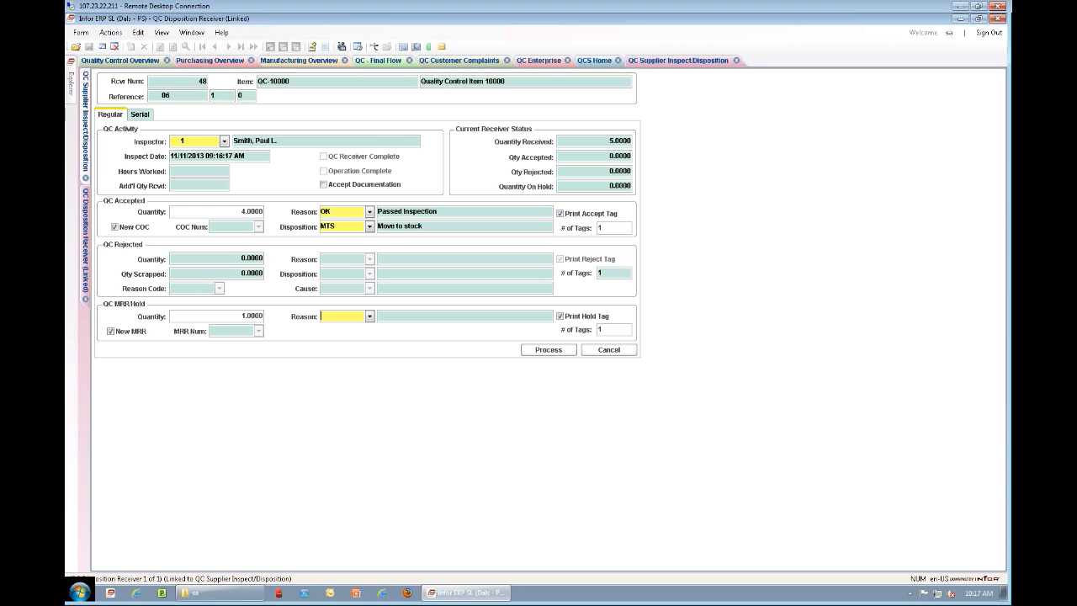
type("HOLF")
key("Tab")
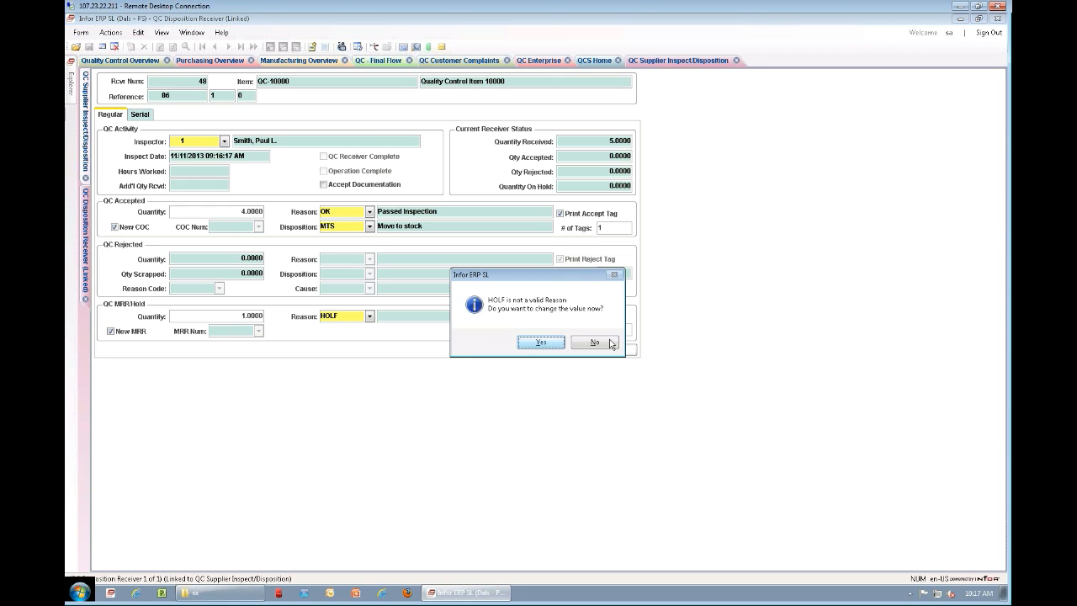
left_click(539, 342)
type("HO")
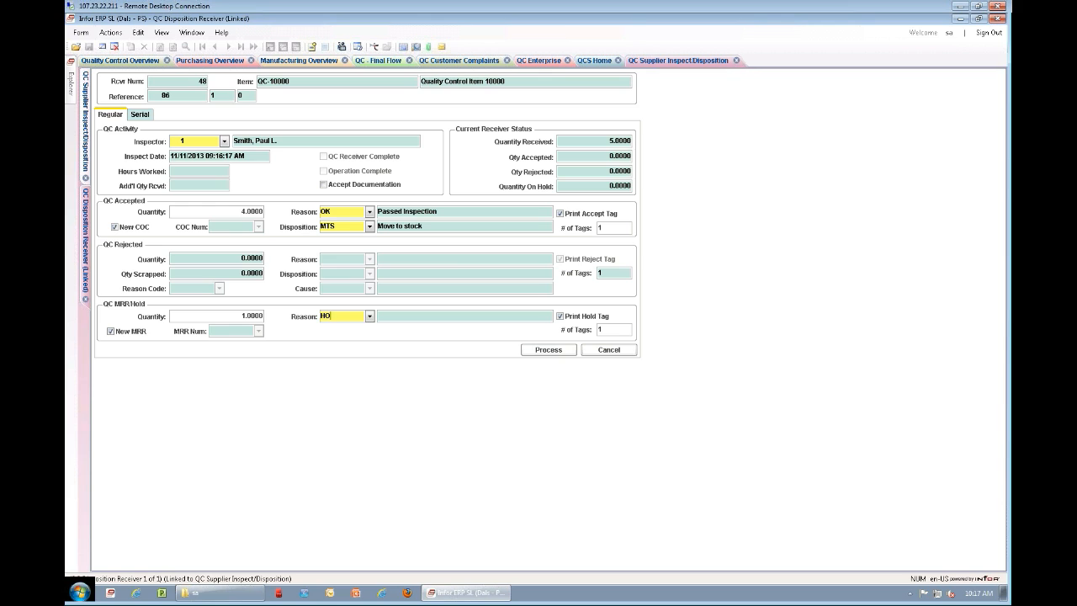
key("Tab")
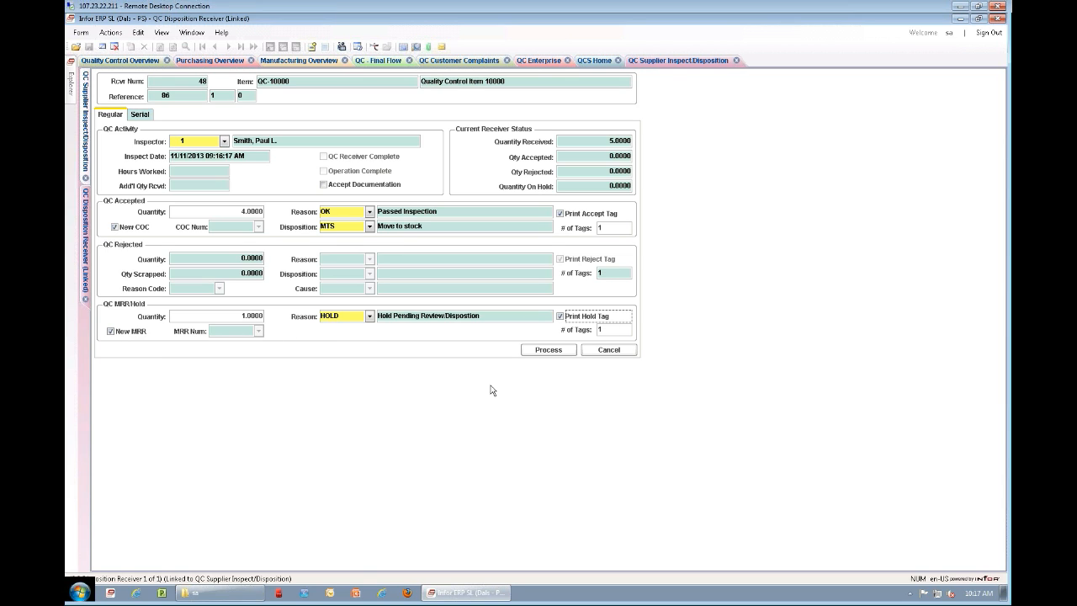
Step: Process the receiver disposition and continue to the quantity move for the accepted pieces
left_click(548, 350)
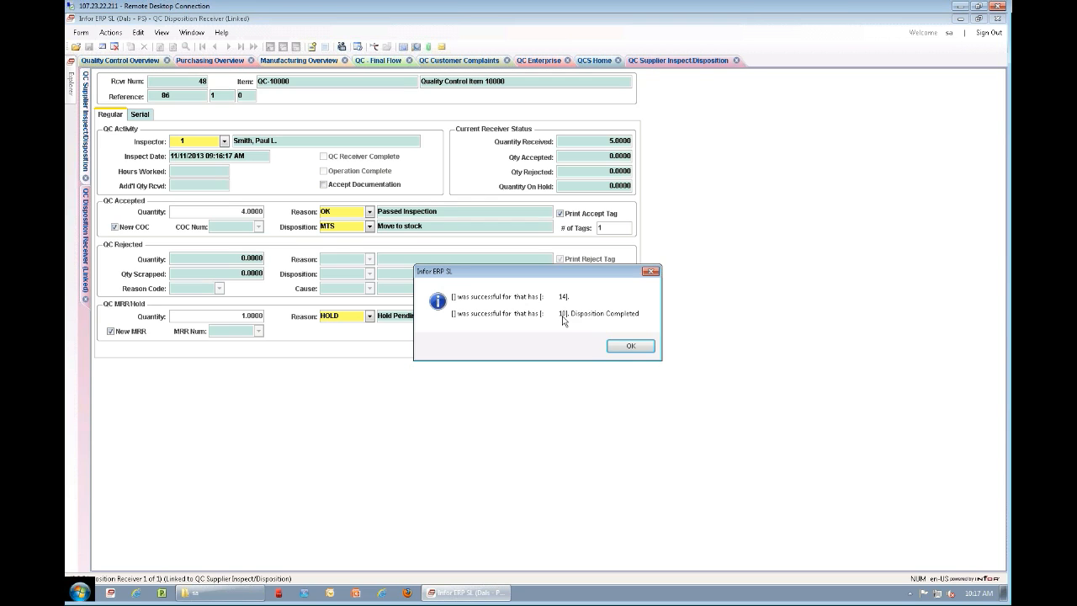
left_click(627, 347)
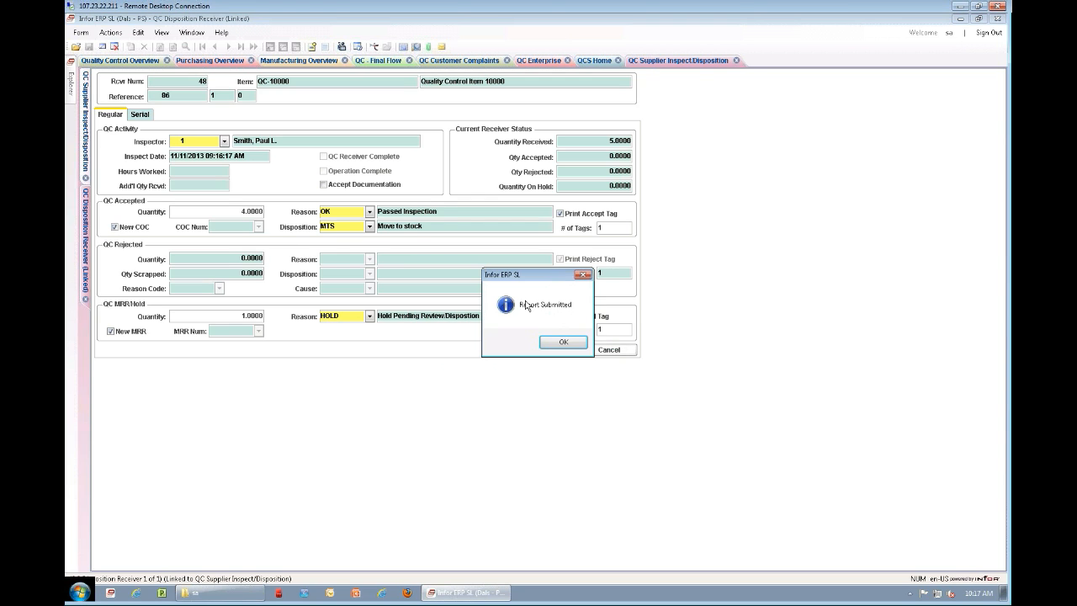
left_click(565, 342)
left_click(592, 344)
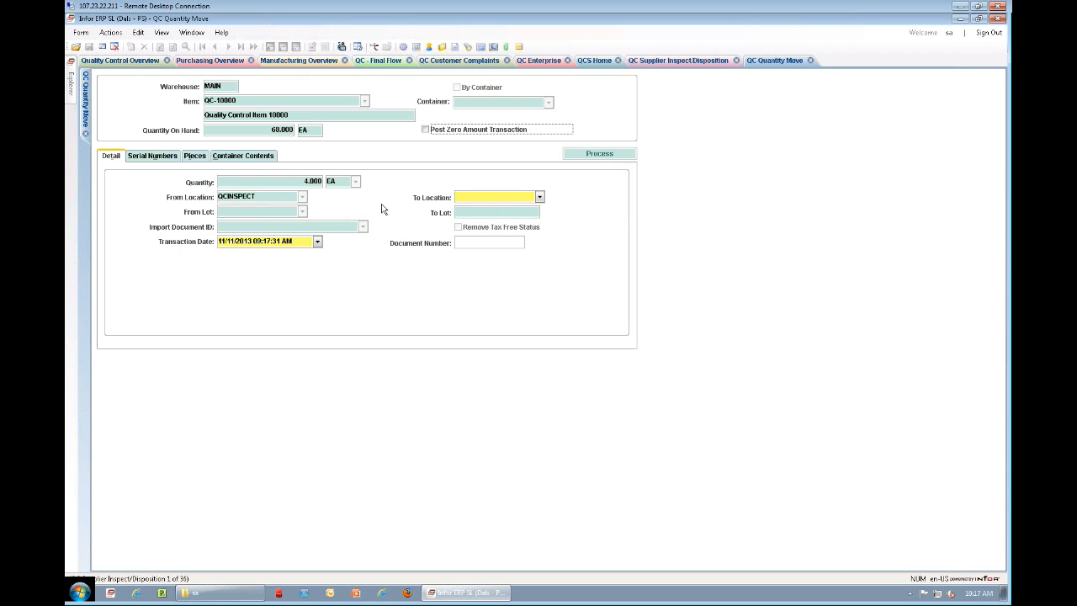
Step: Move the accepted quantity from QCINSPECT to the STOCK location and process the move
left_click(539, 197)
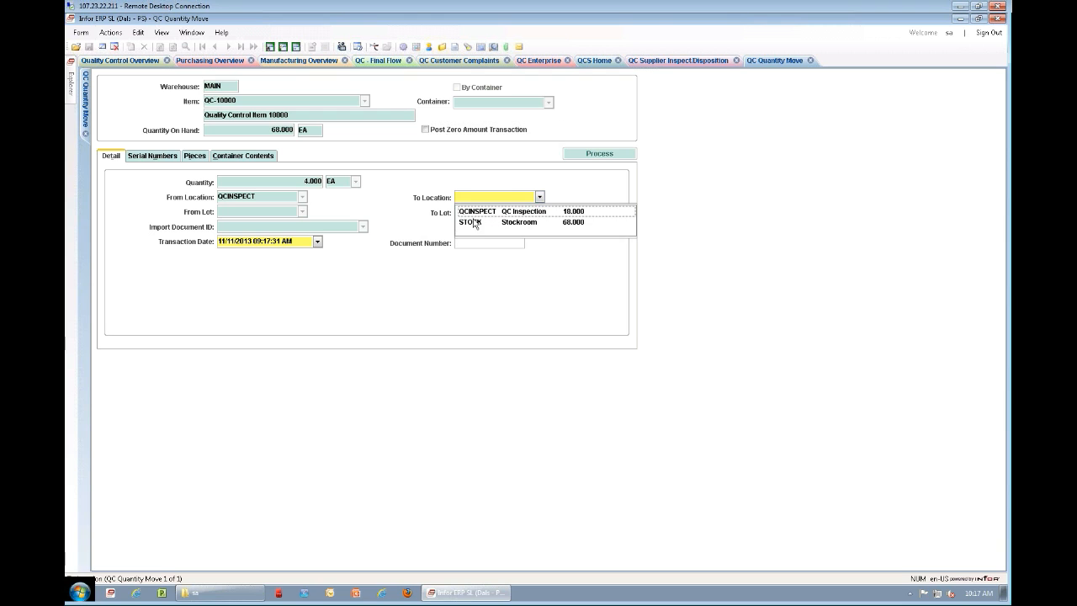
left_click(476, 221)
left_click(597, 155)
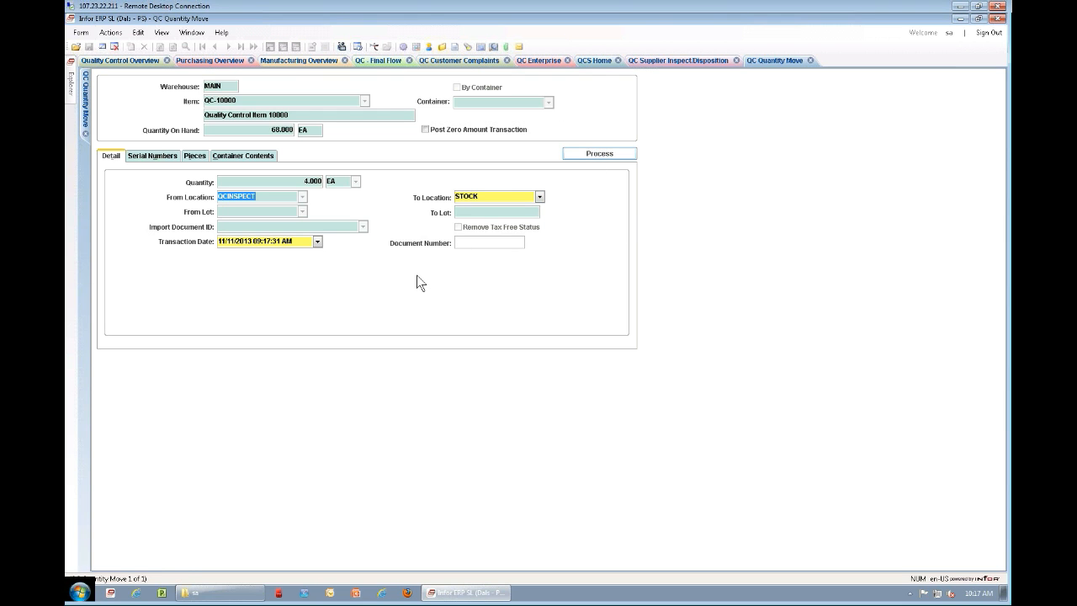
left_click(579, 344)
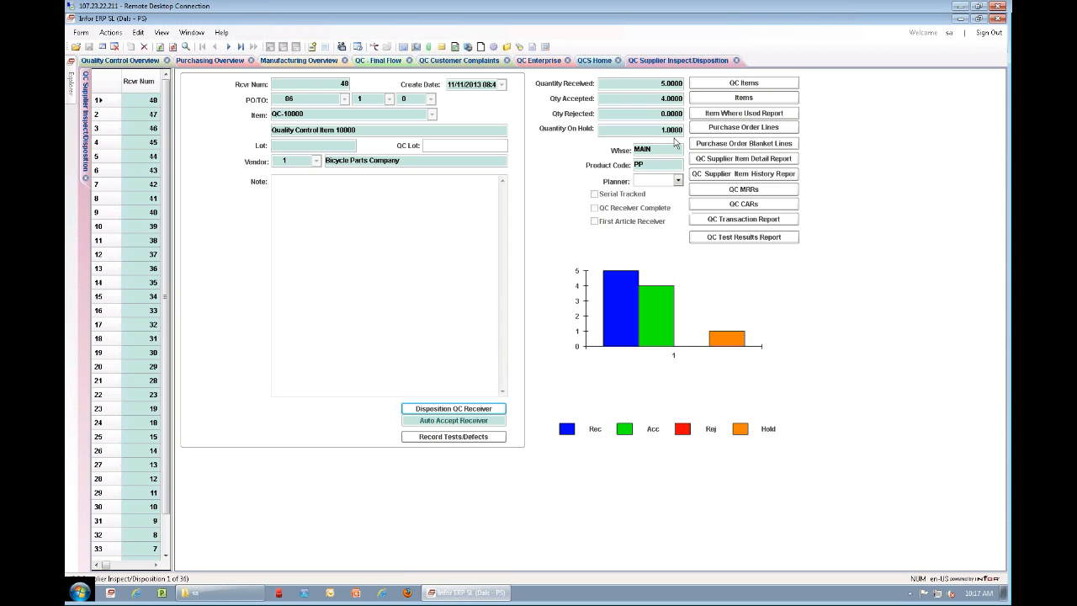
Step: Open the receiver's MRR, look over its correction and containment fields, and return to the problem description
left_click(745, 190)
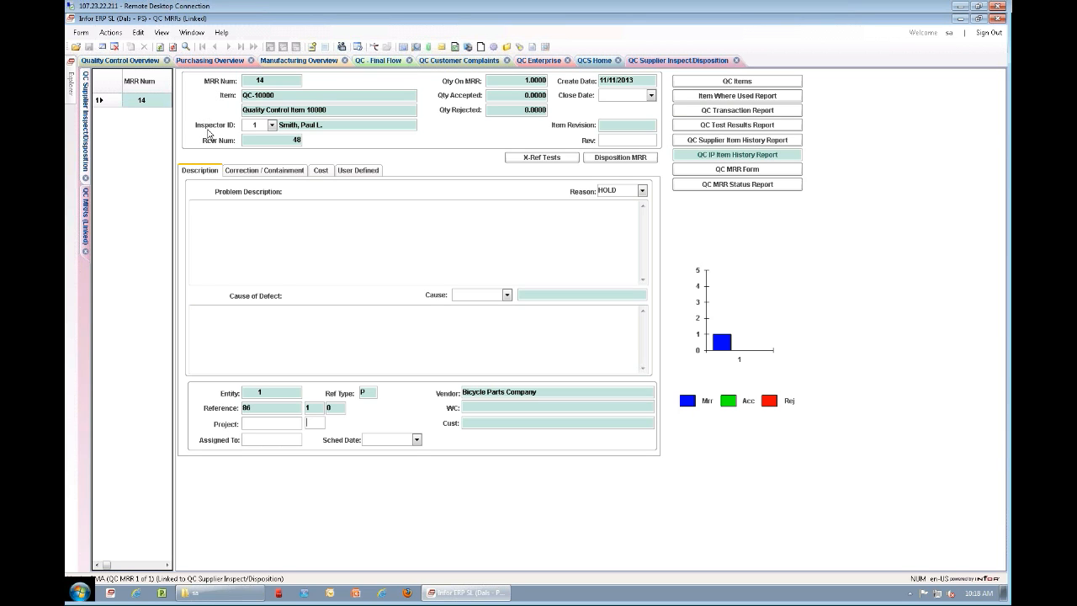
left_click(252, 206)
left_click(262, 171)
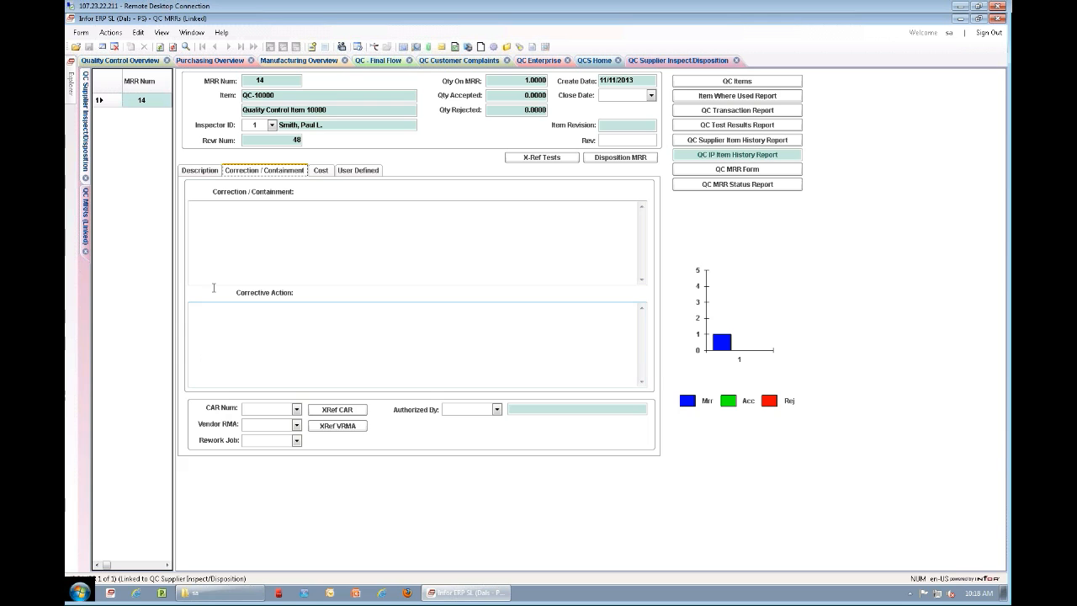
left_click(189, 205)
left_click(201, 173)
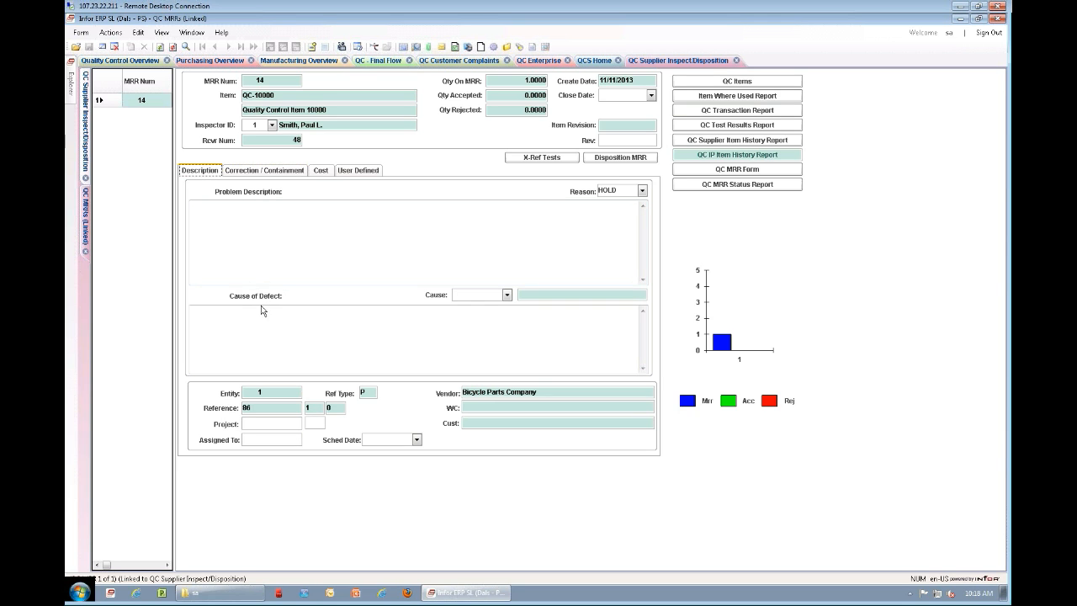
Step: Enter "Describe the problem..." as the MRR's problem description
left_click(218, 229)
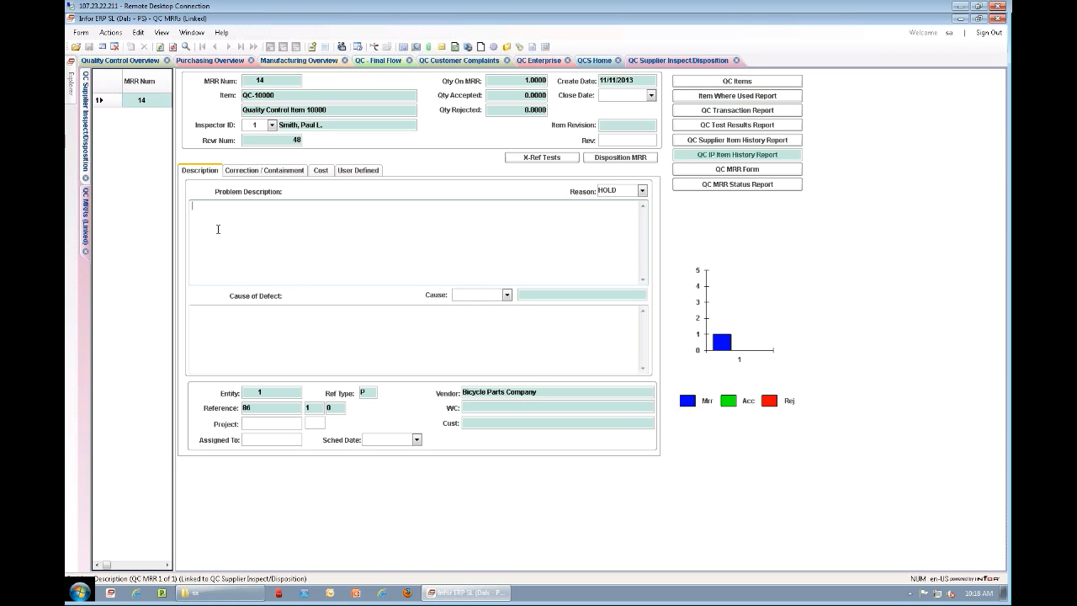
type("Describe the problem...")
Step: Enter "Cause..." as the MRR's cause of defect and set the cause code to SUP
left_click(277, 320)
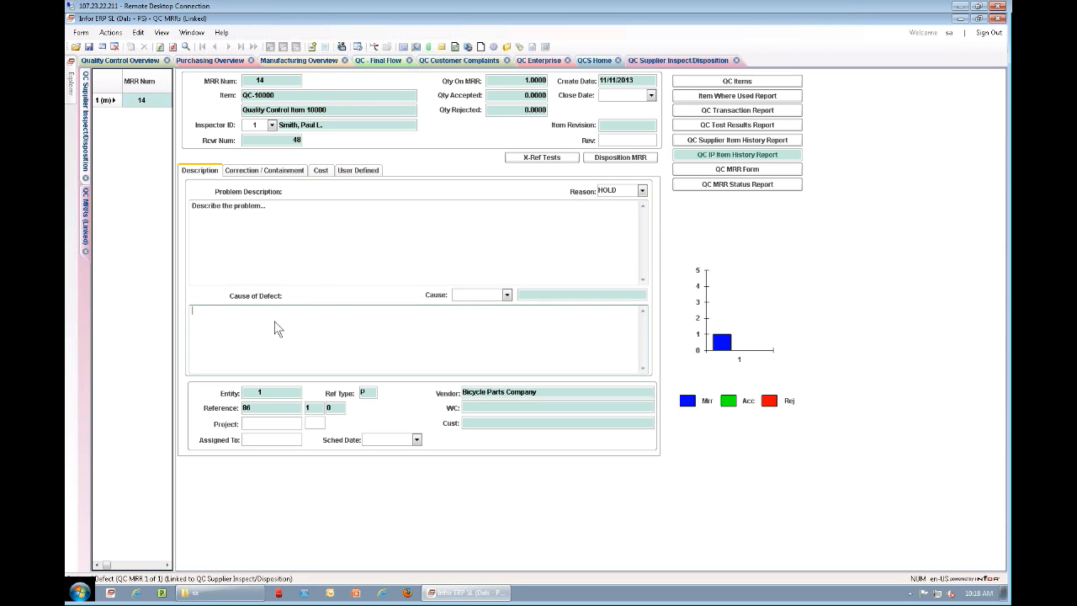
type("Cause...")
left_click(506, 295)
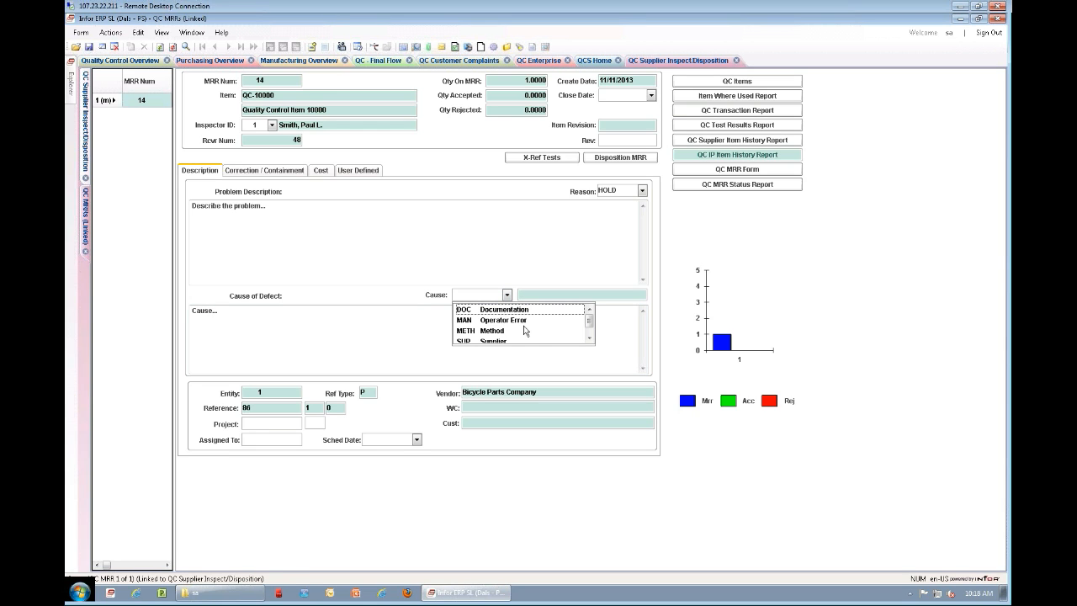
scroll(524, 330, "down", 1)
left_click(487, 332)
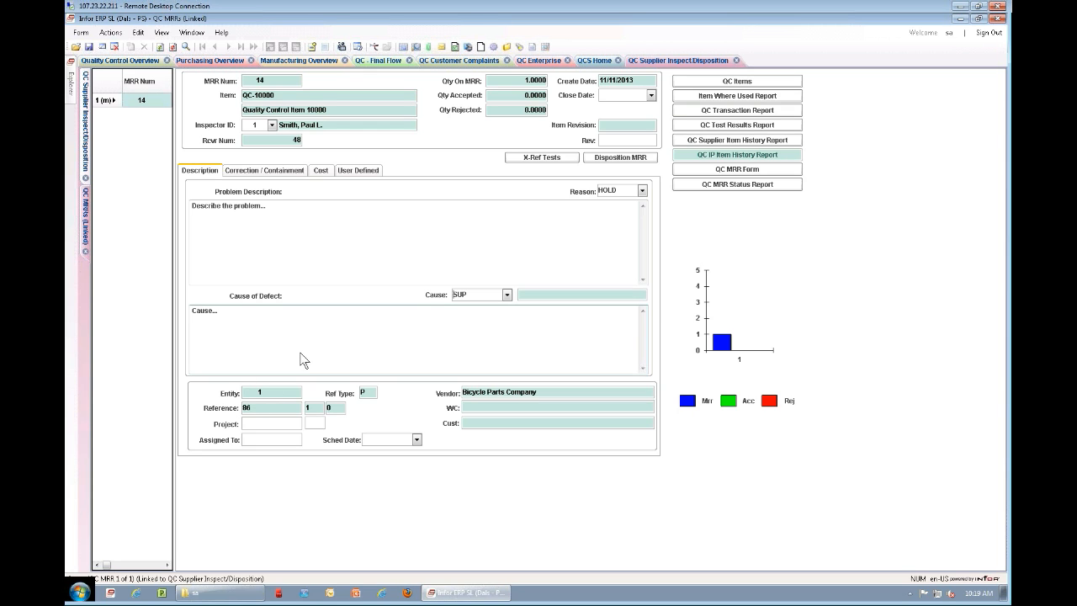
Step: Review the MRR's correction fields and the available cost types and cost activities without choosing any, and return to the description
left_click(278, 173)
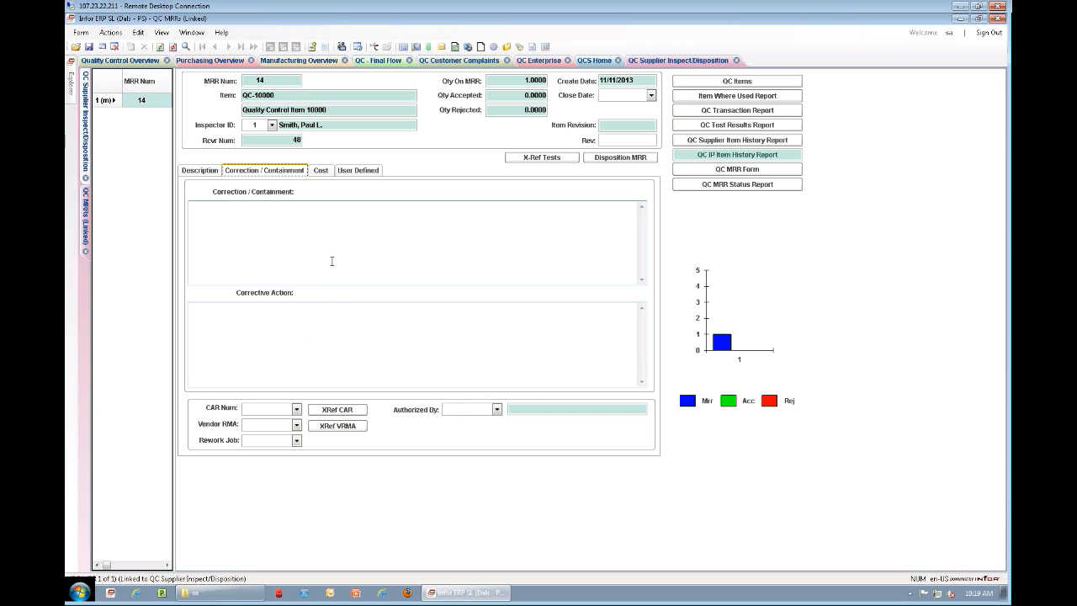
left_click(326, 169)
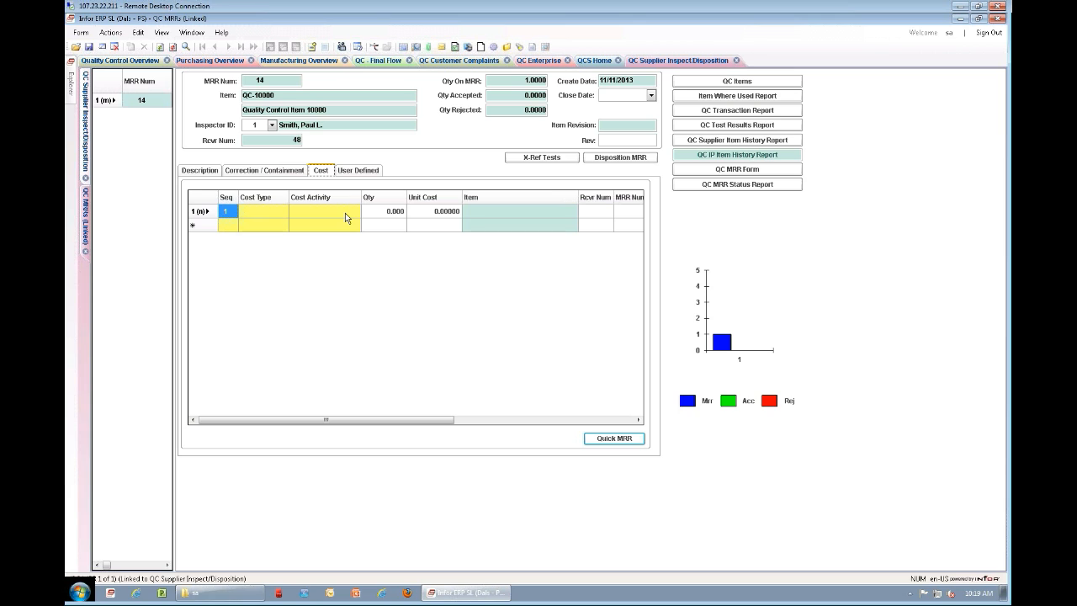
left_click(284, 216)
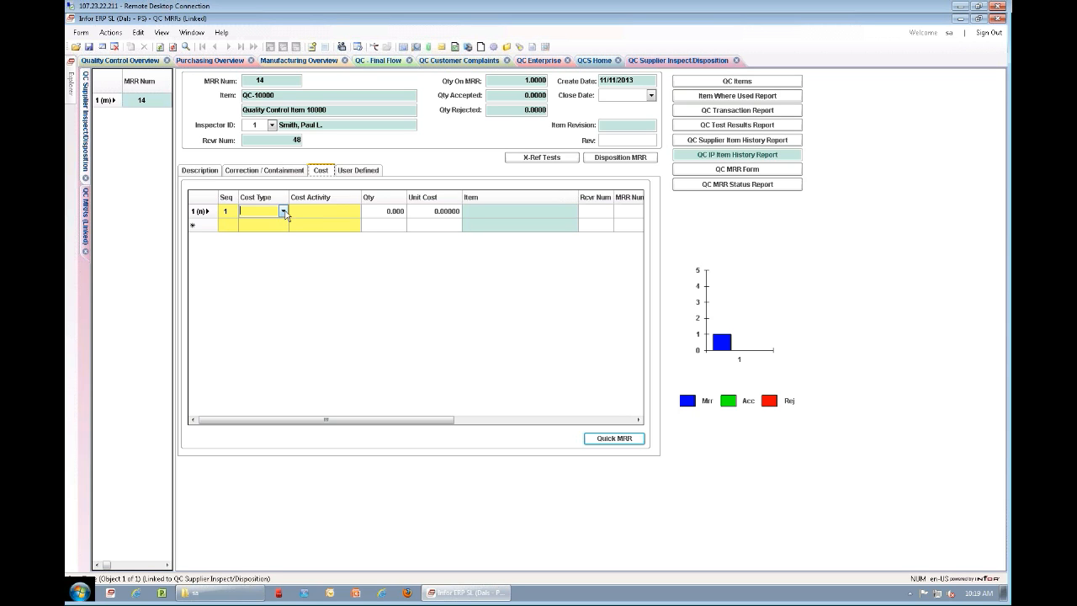
left_click(284, 212)
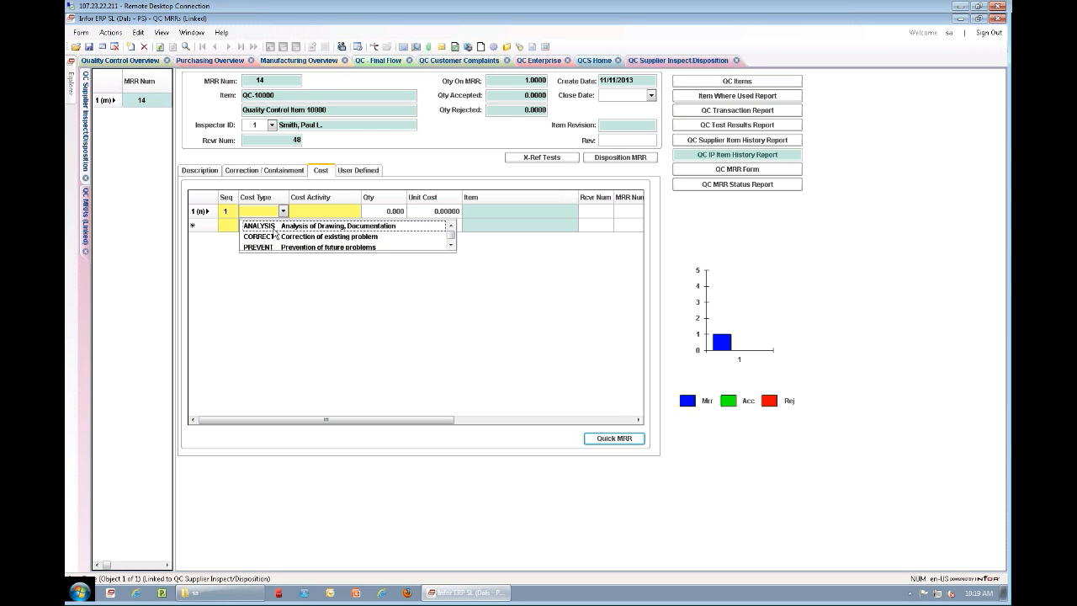
left_click(350, 211)
left_click(355, 211)
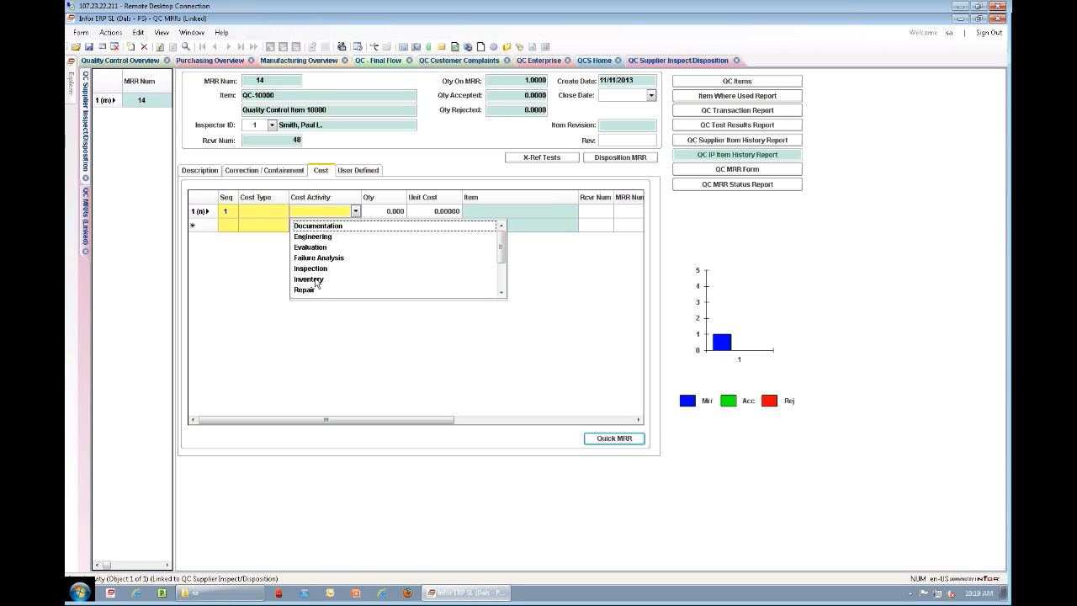
left_click(259, 250)
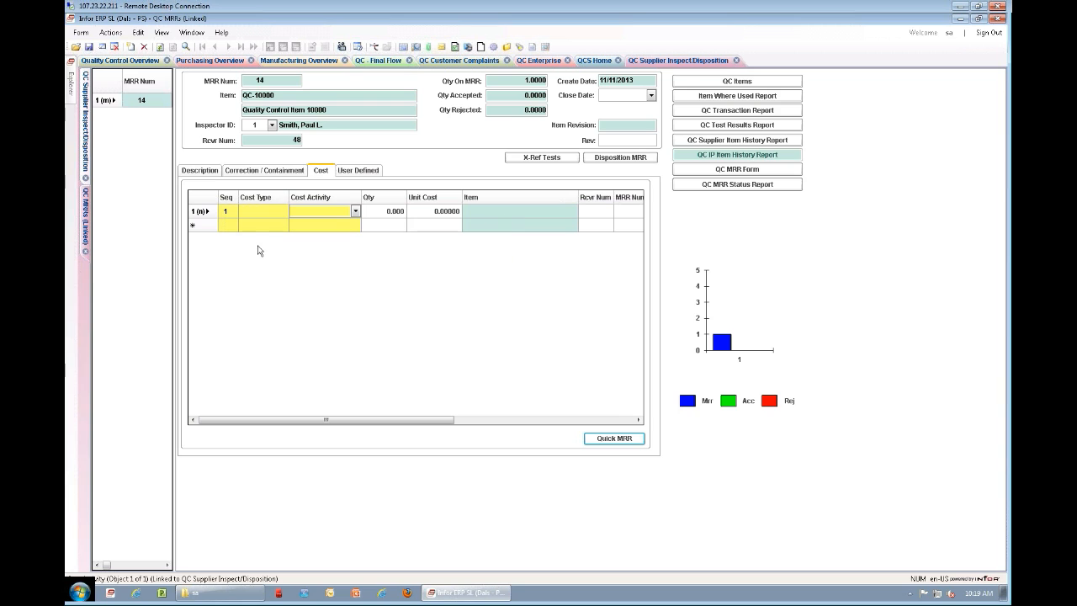
left_click(200, 171)
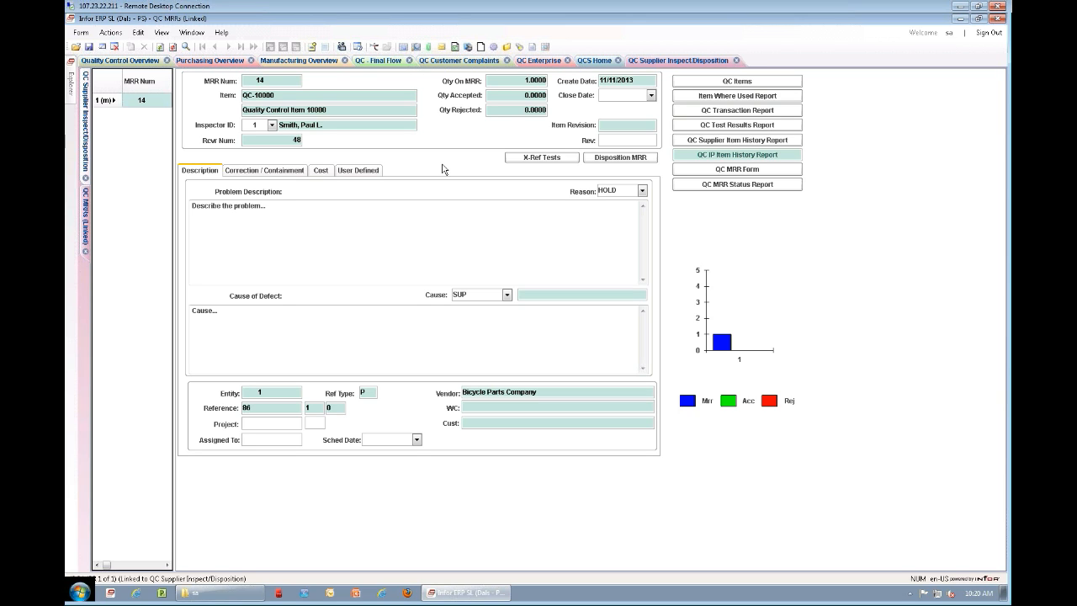
Step: Open the disposition of the MRR, set the inspector to 1 and enter a rejected quantity of 1
left_click(619, 158)
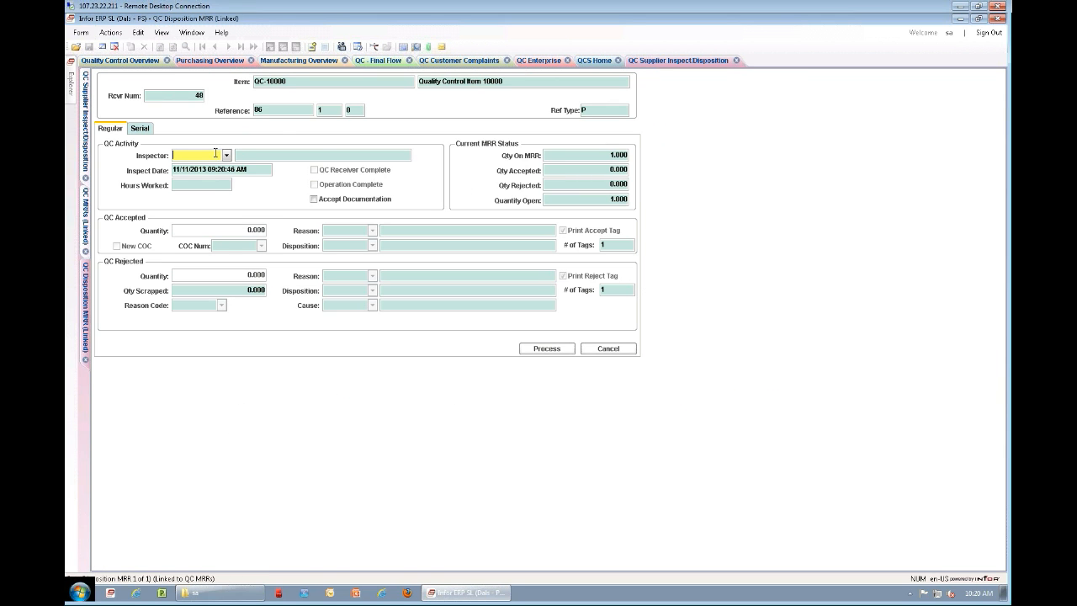
type("1")
key("Tab")
left_click(249, 276)
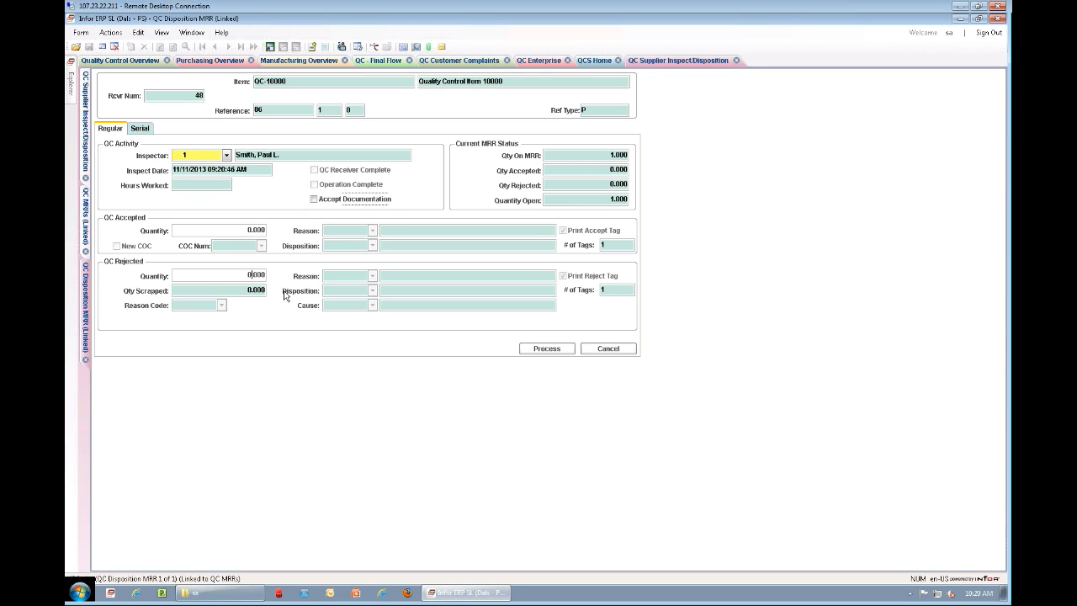
type("1")
key("Tab")
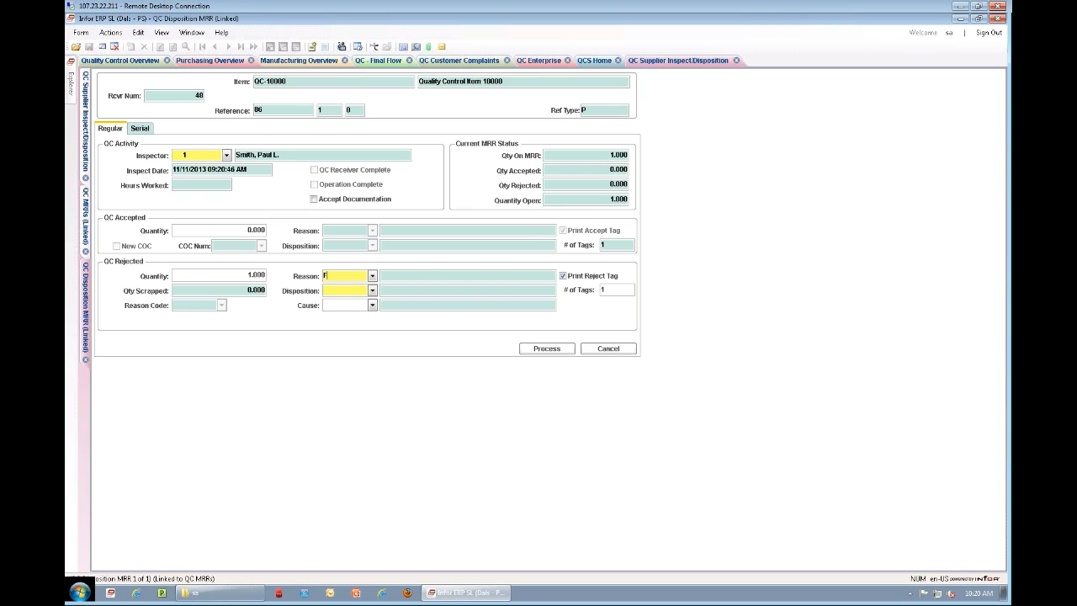
Step: Set the rejected quantity's reason to FI (Failed Inspection) and its disposition to RTV (Return to Vendor)
type("FI")
key("Tab")
type("RTV")
key("Tab")
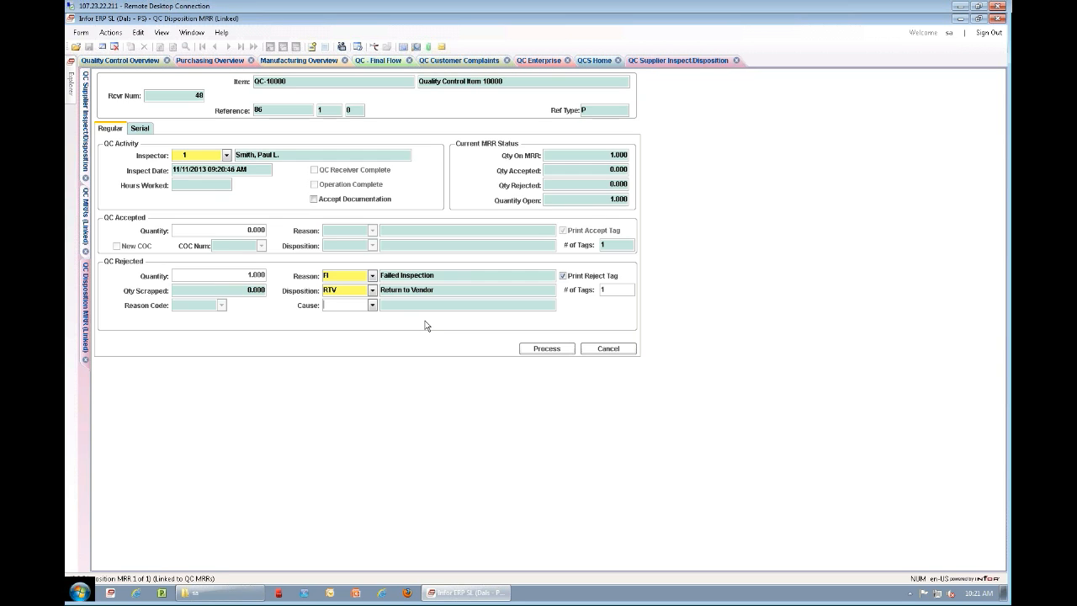
Step: Process the MRR disposition with its reject tag report and agree to send an email for the vendor RMA
left_click(536, 351)
left_click(557, 340)
left_click(572, 347)
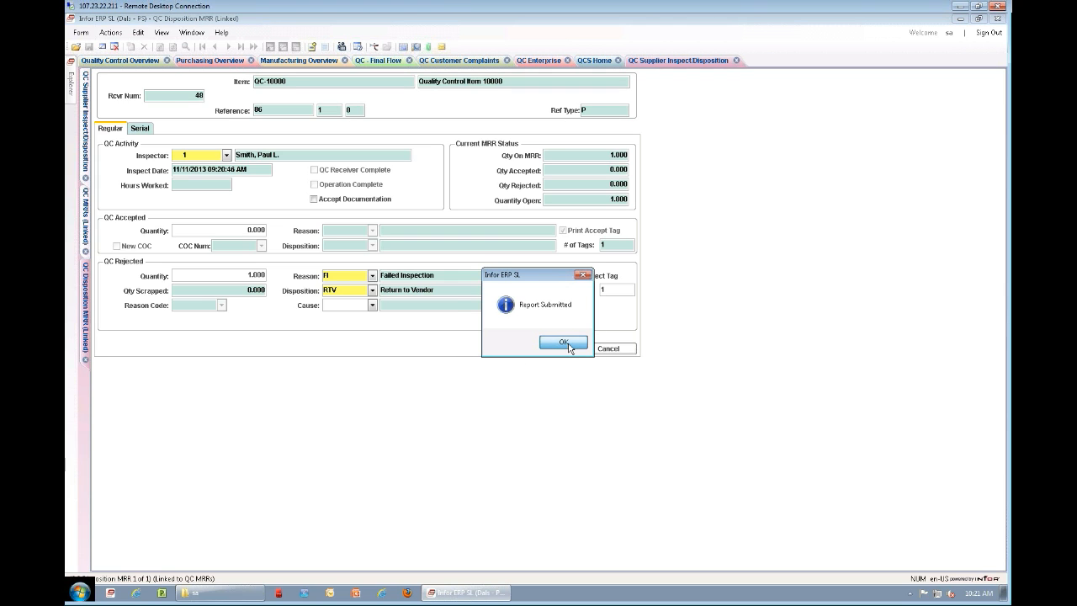
left_click(551, 342)
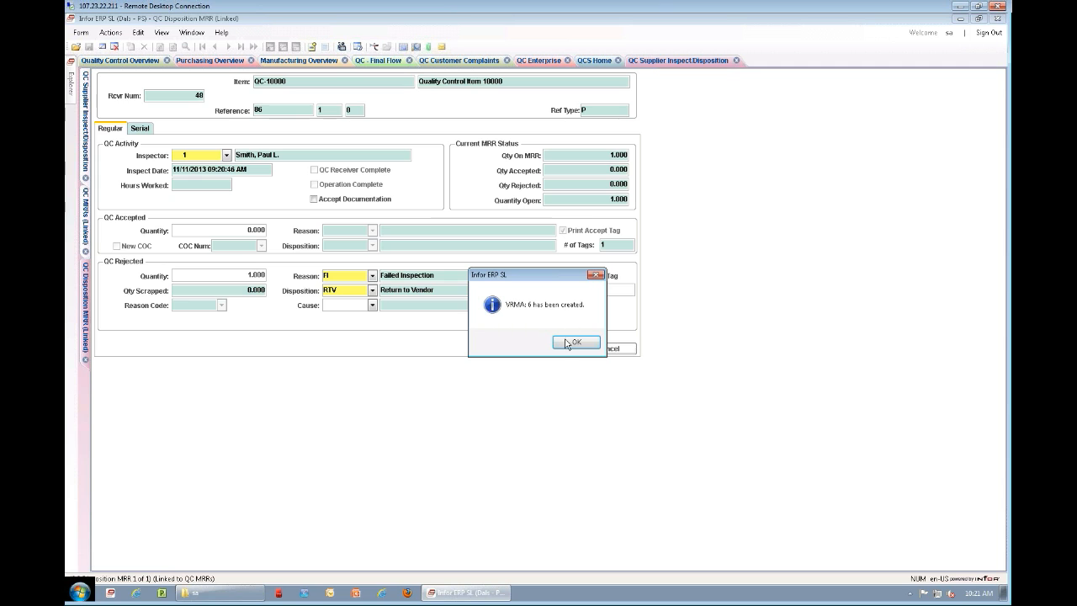
left_click(567, 343)
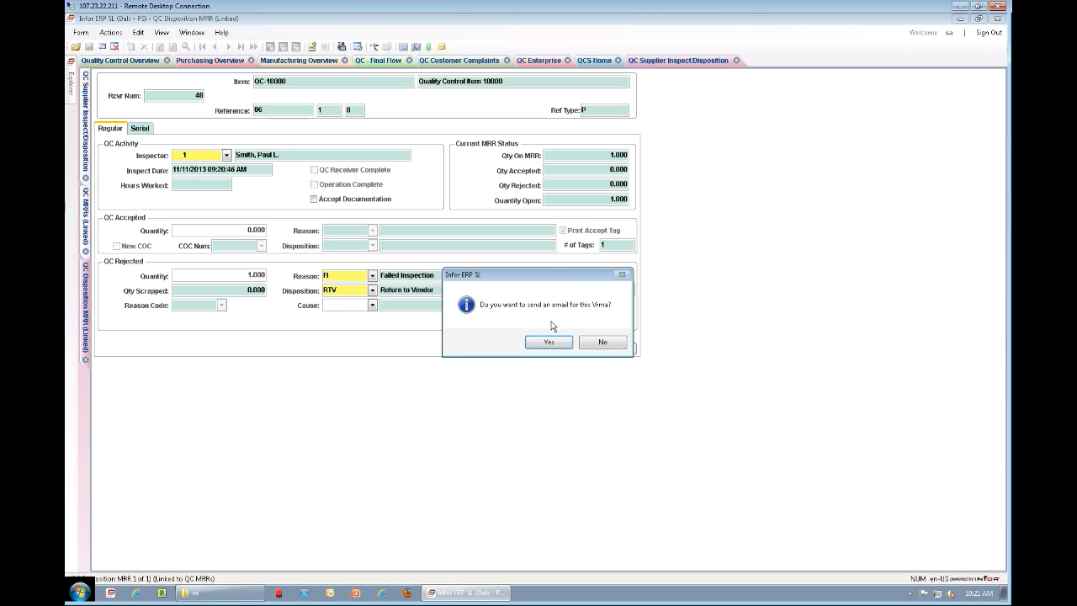
left_click(556, 343)
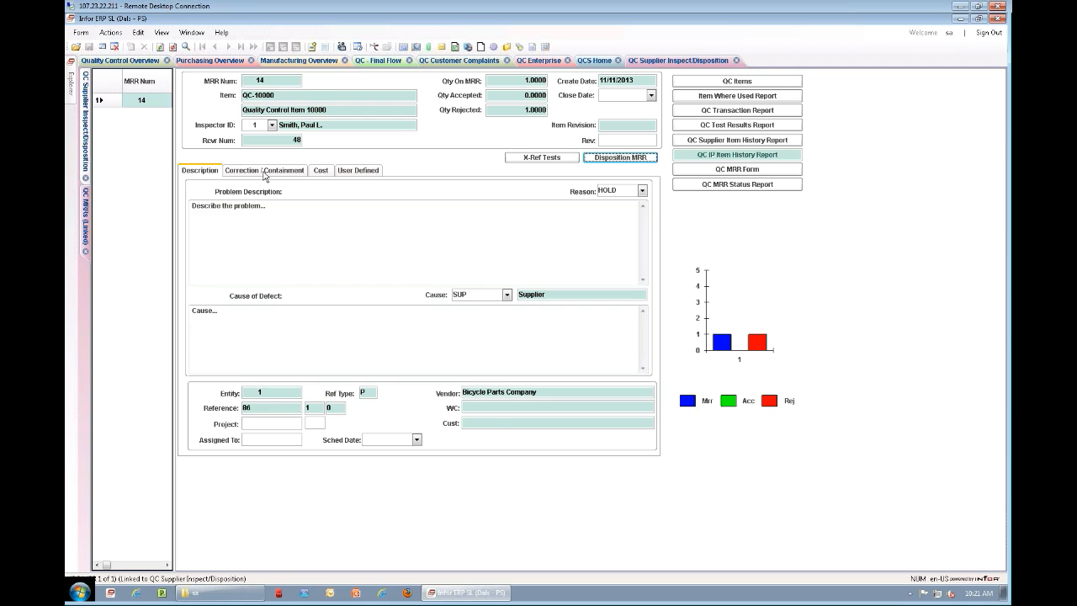
Step: Select vendor RMA 6 in the MRR's correction and containment details and open the cross-referenced vendor RMA record
left_click(264, 170)
left_click(296, 425)
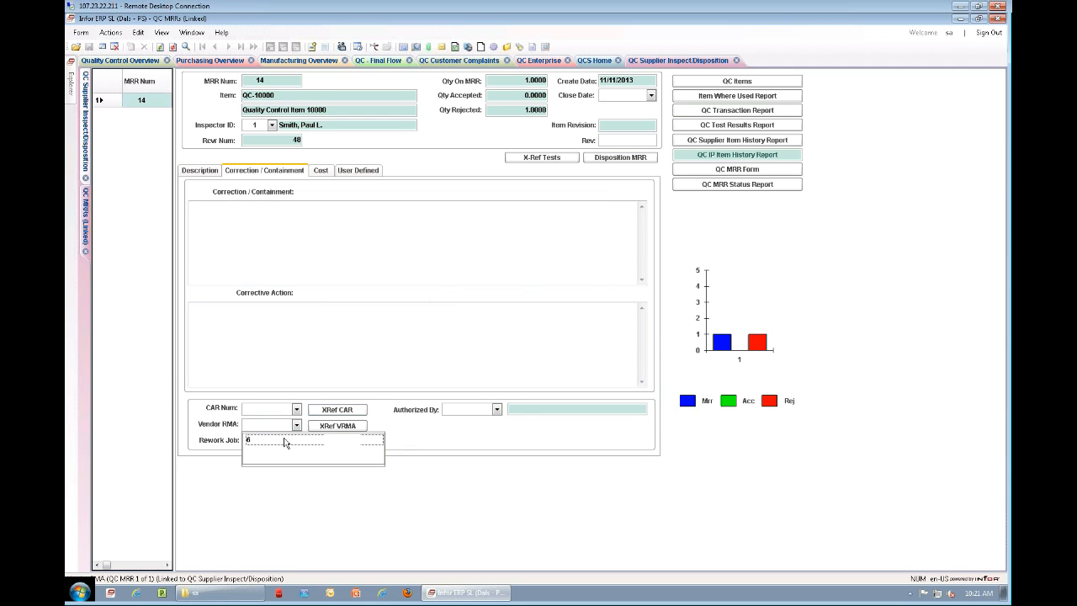
left_click(284, 441)
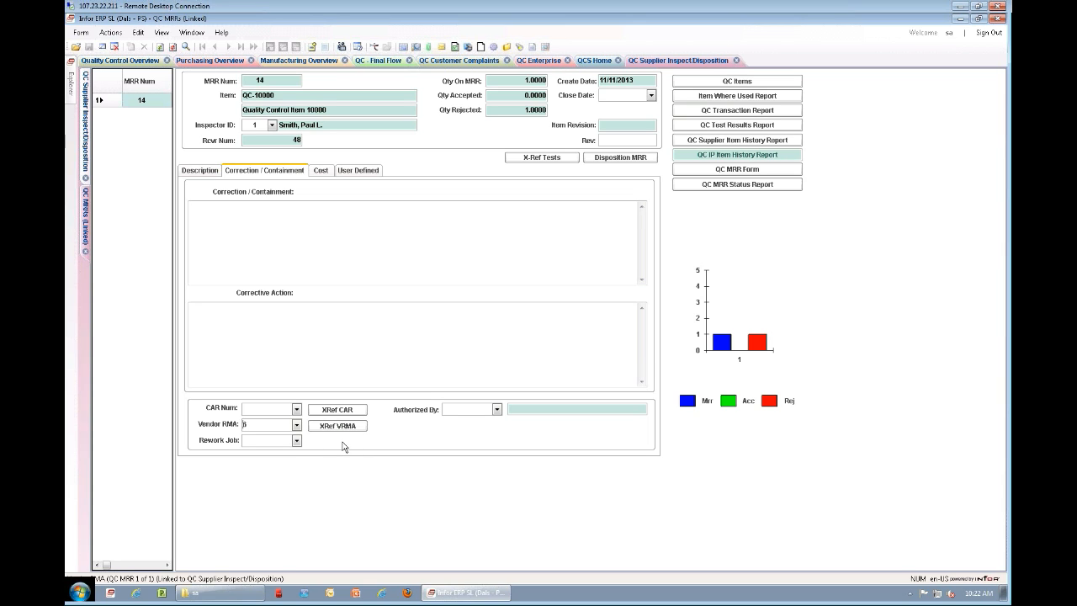
left_click(338, 428)
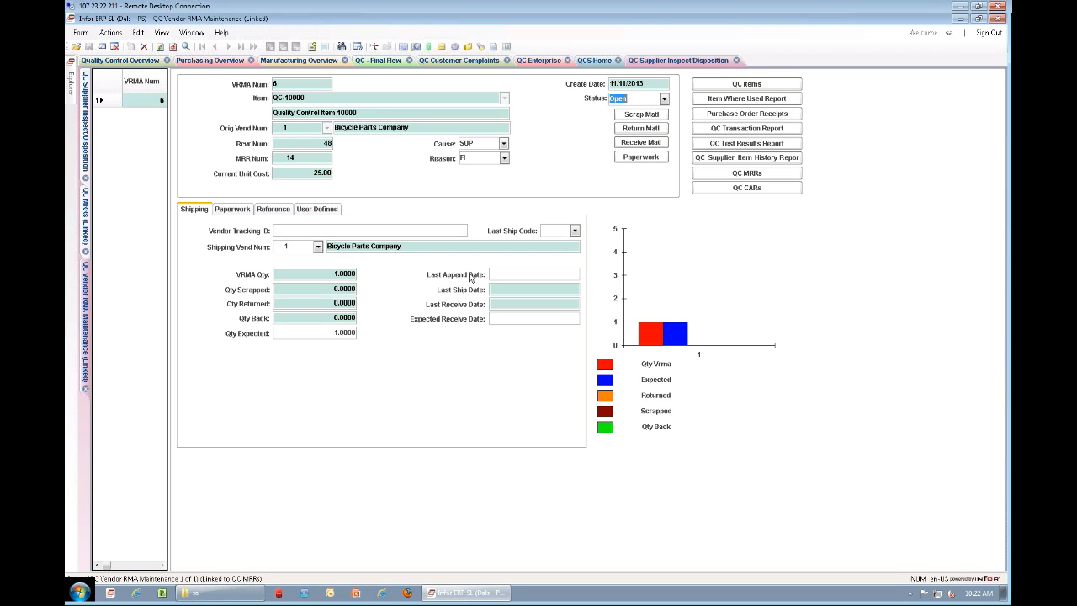
Step: Close the supplier inspection forms and open in-process Inspect Disposition from the Manufacturing Overview to look over the job receivers' item and quantity columns
left_click(736, 61)
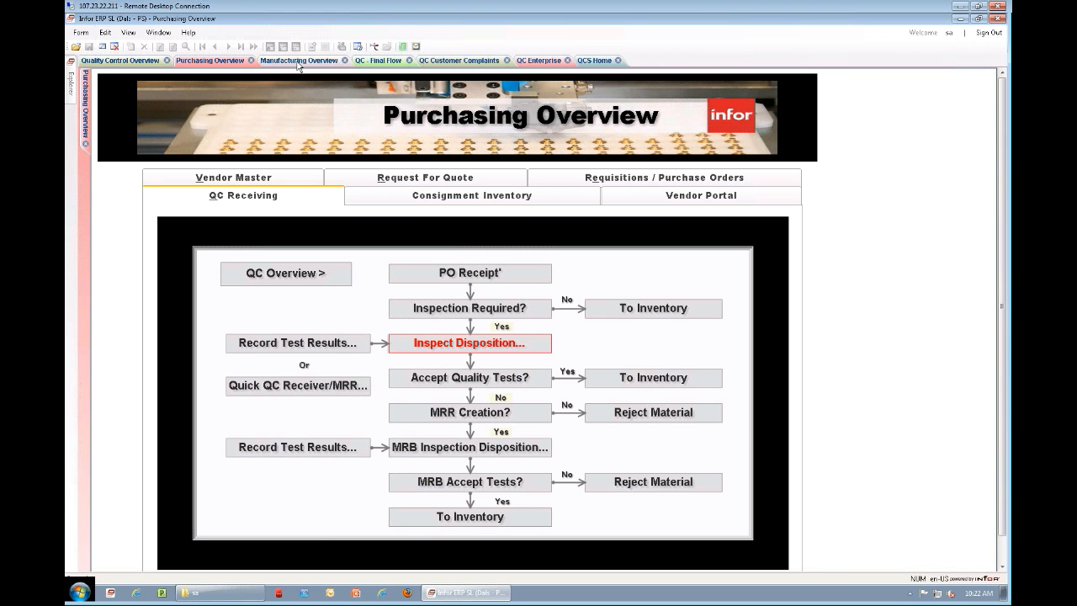
left_click(297, 62)
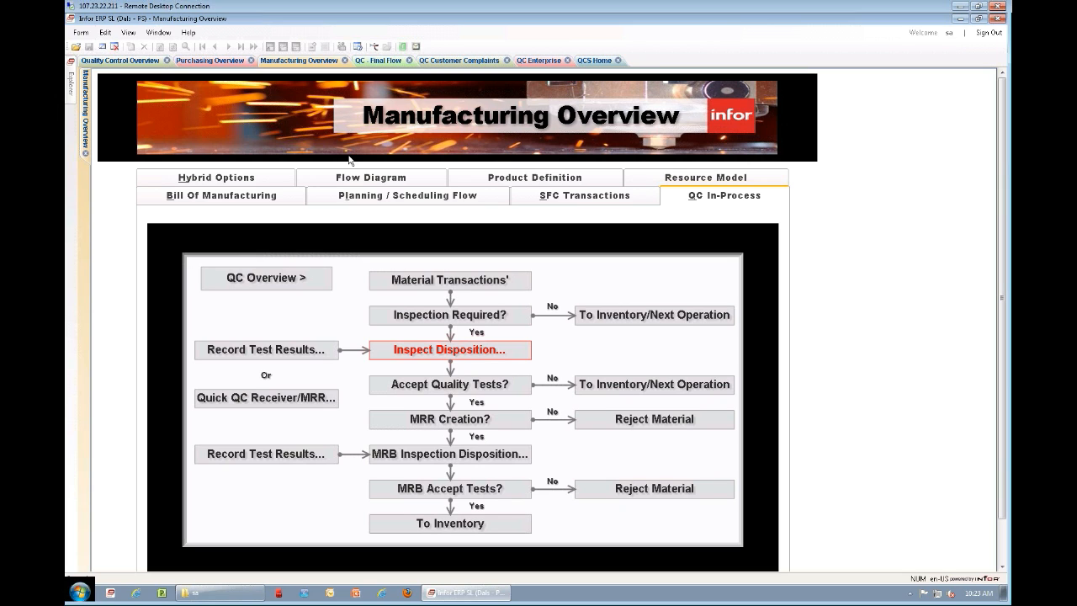
left_click(446, 349)
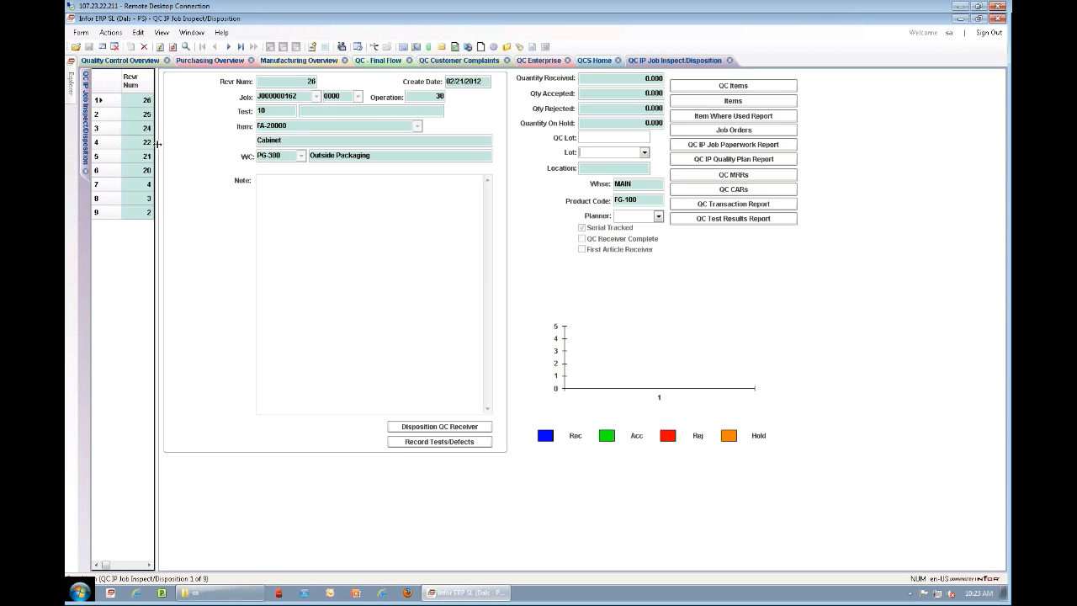
left_click_drag(157, 144, 620, 173)
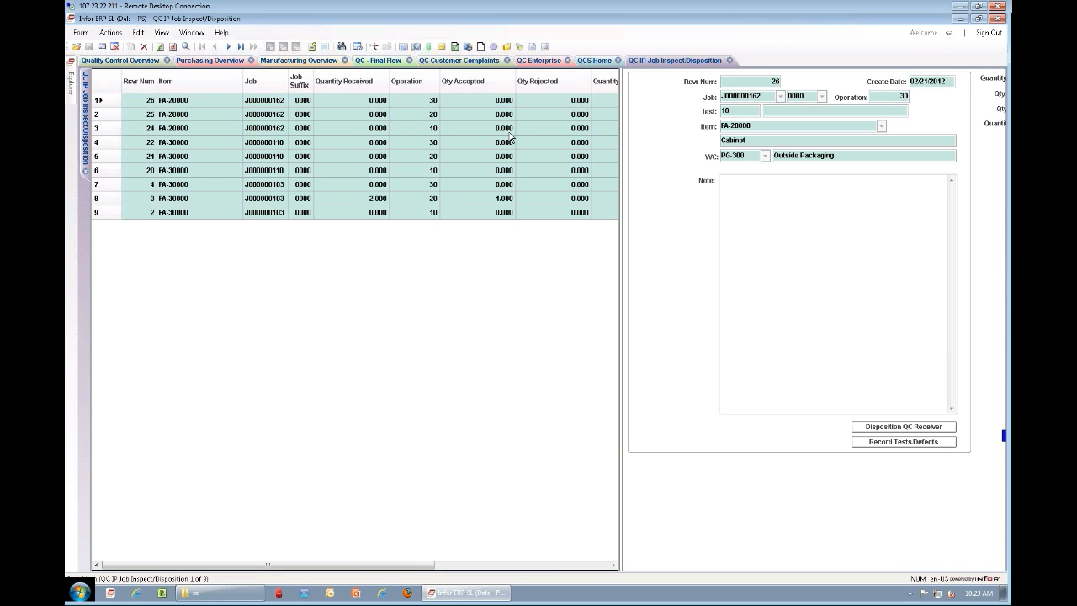
left_click_drag(621, 173, 239, 170)
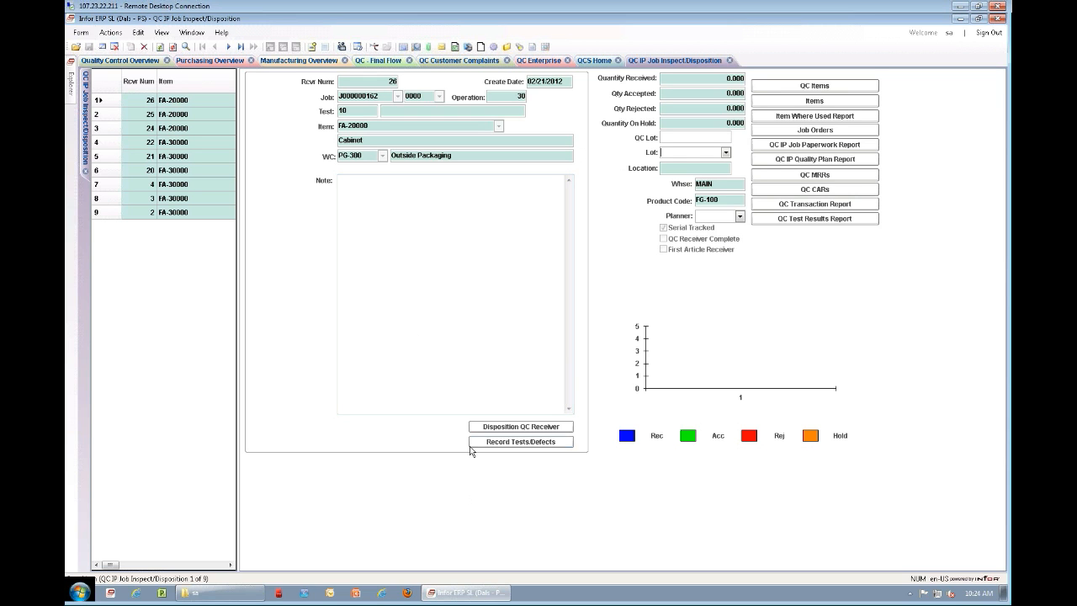
Step: Open test results entry for job receiver 26, item FA-20000, and generate its list of defects
left_click(501, 444)
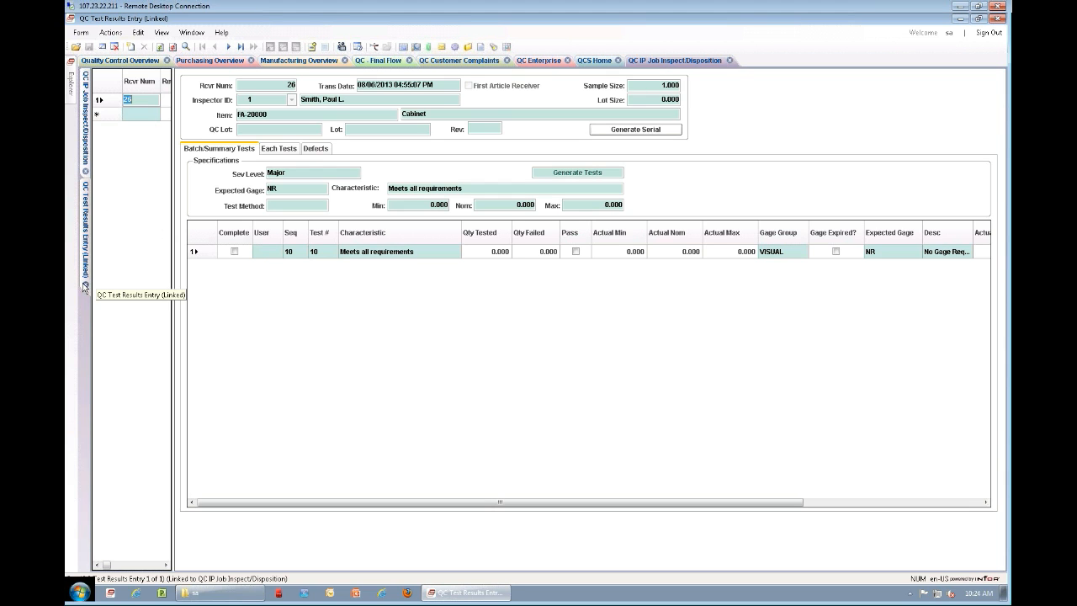
left_click(85, 134)
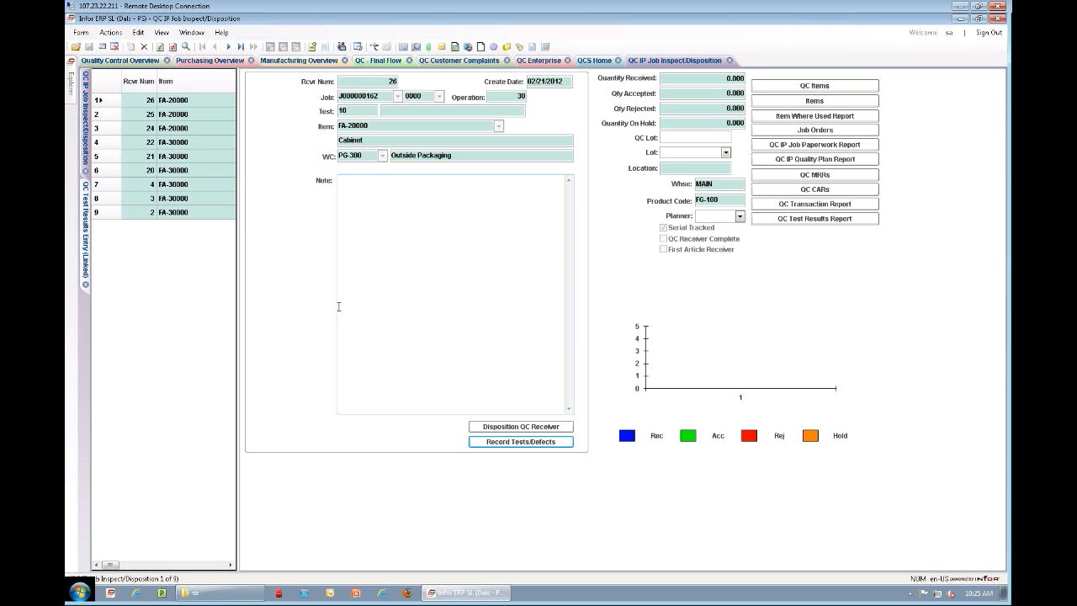
left_click(85, 231)
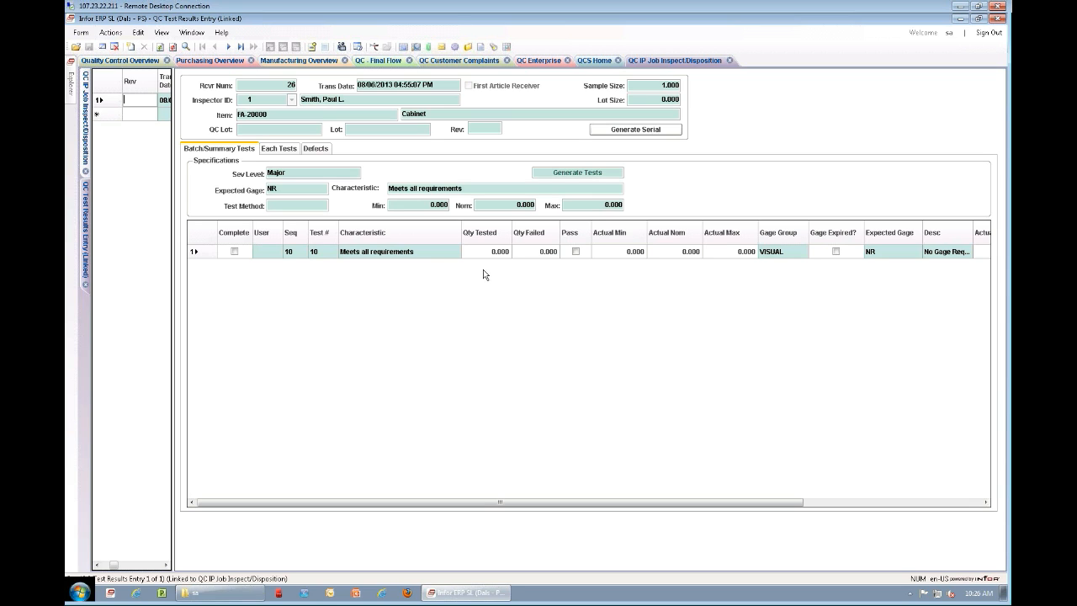
left_click(316, 149)
left_click(570, 171)
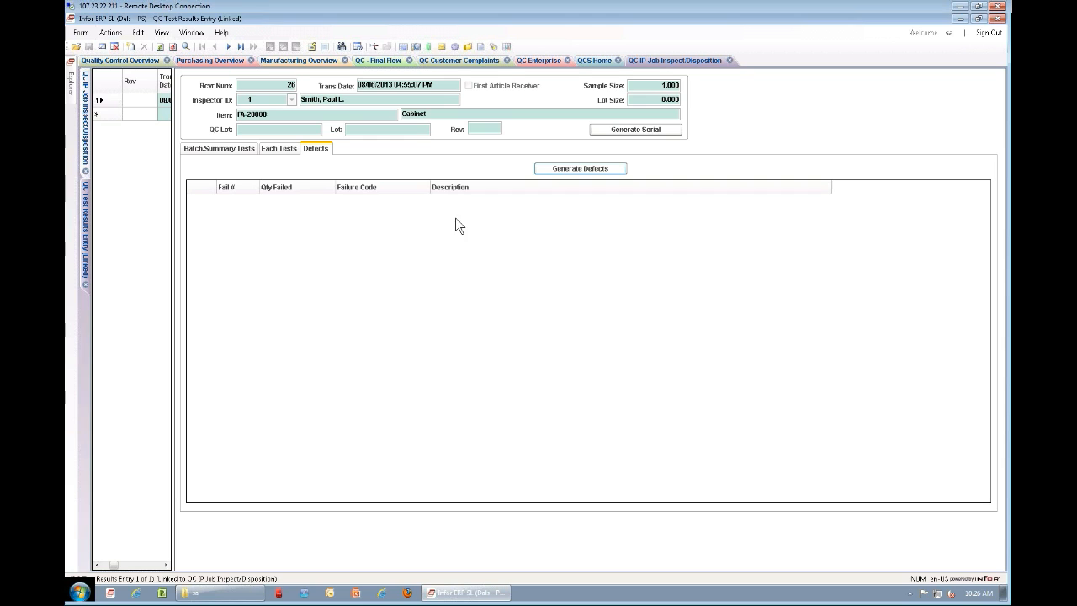
left_click(572, 342)
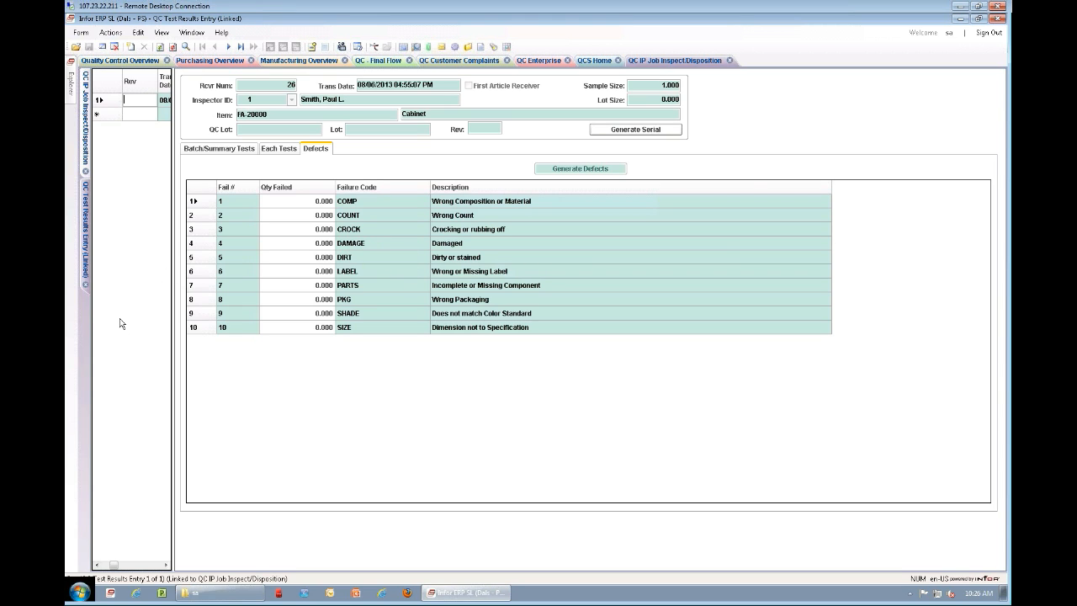
Step: Close the test results and in-process job inspection forms and switch to the QC final inspection flow
left_click(85, 285)
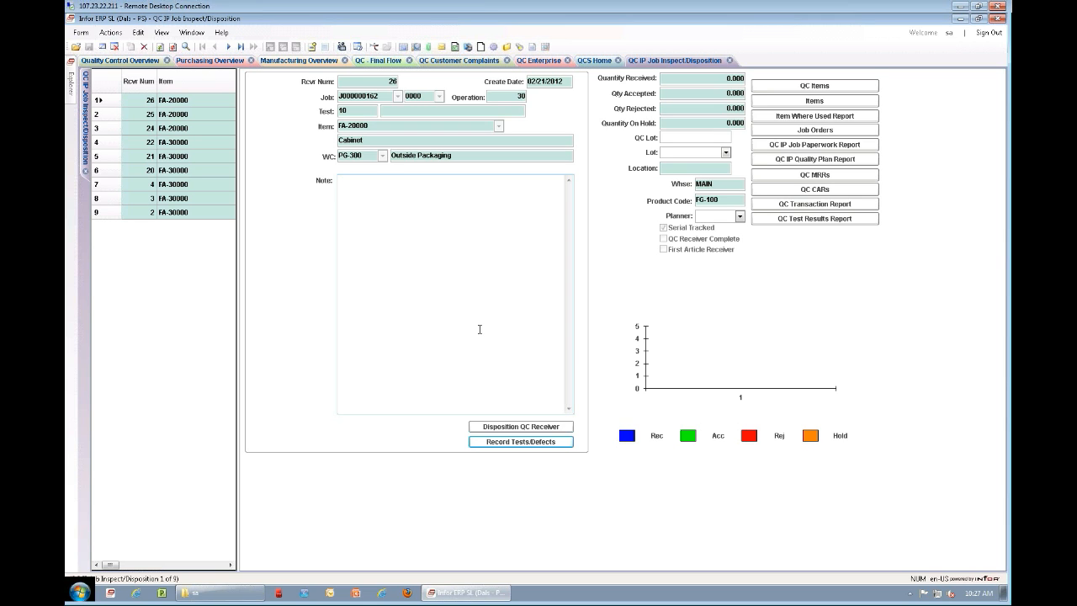
left_click(728, 61)
left_click(601, 357)
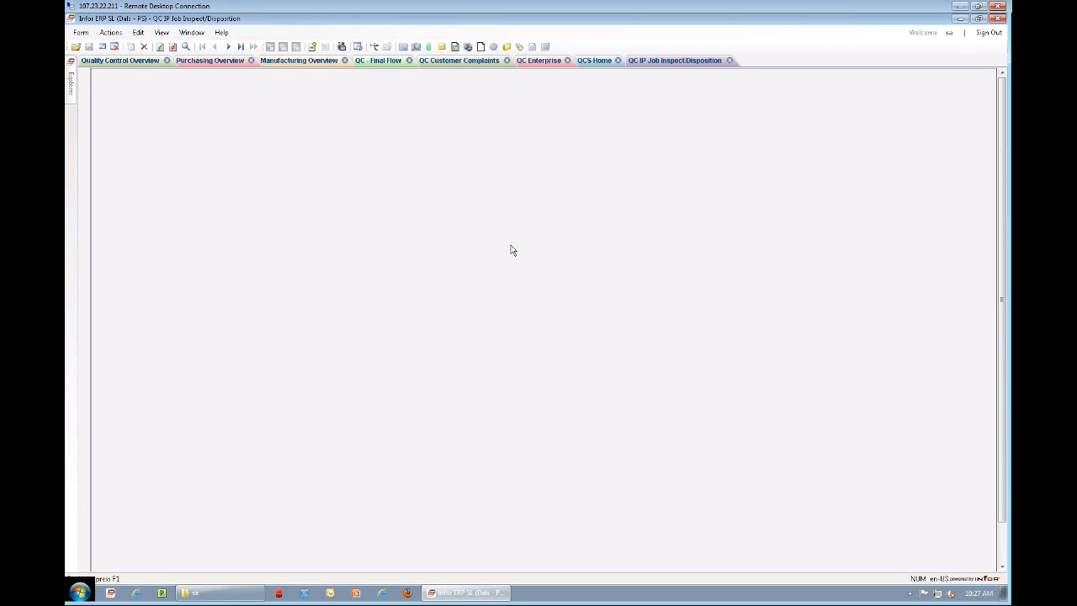
left_click(385, 61)
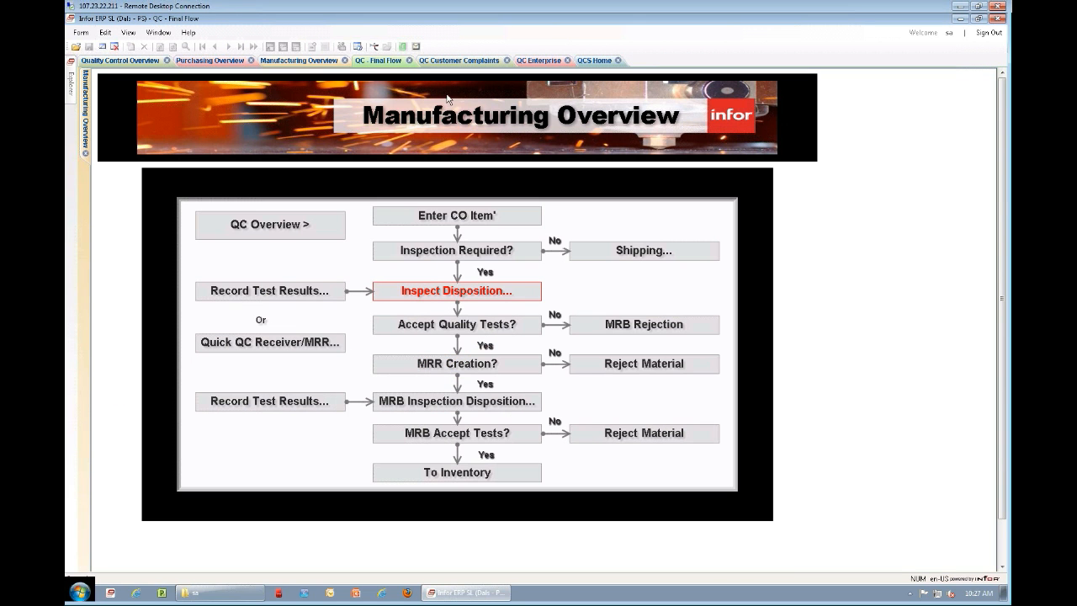
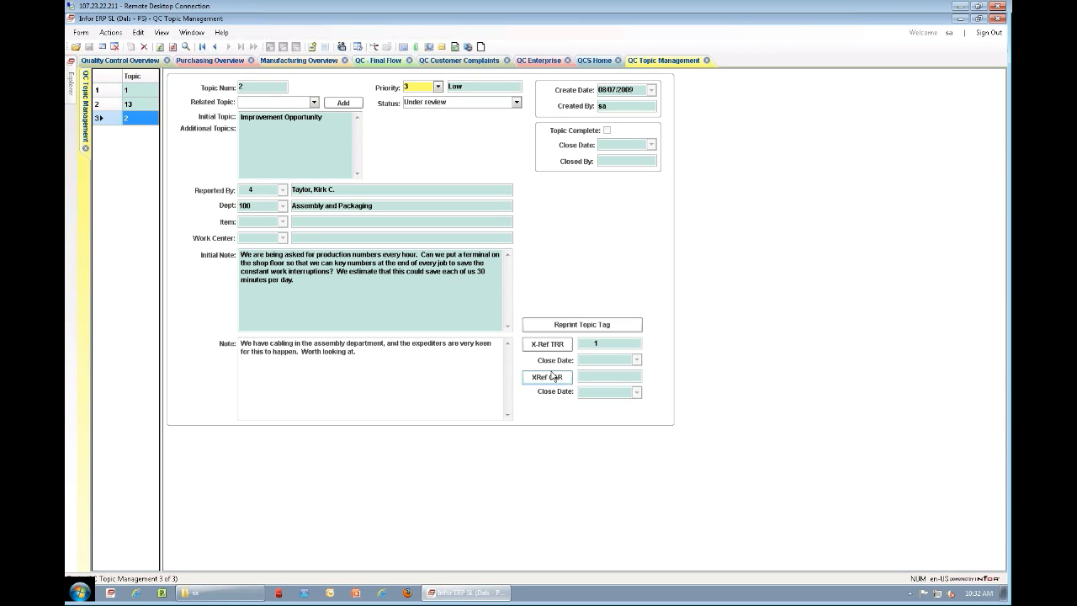
Step: Open topic 2's cross-referenced TRR, review its correction/containment, cost and description details, and close the topic forms
left_click(541, 345)
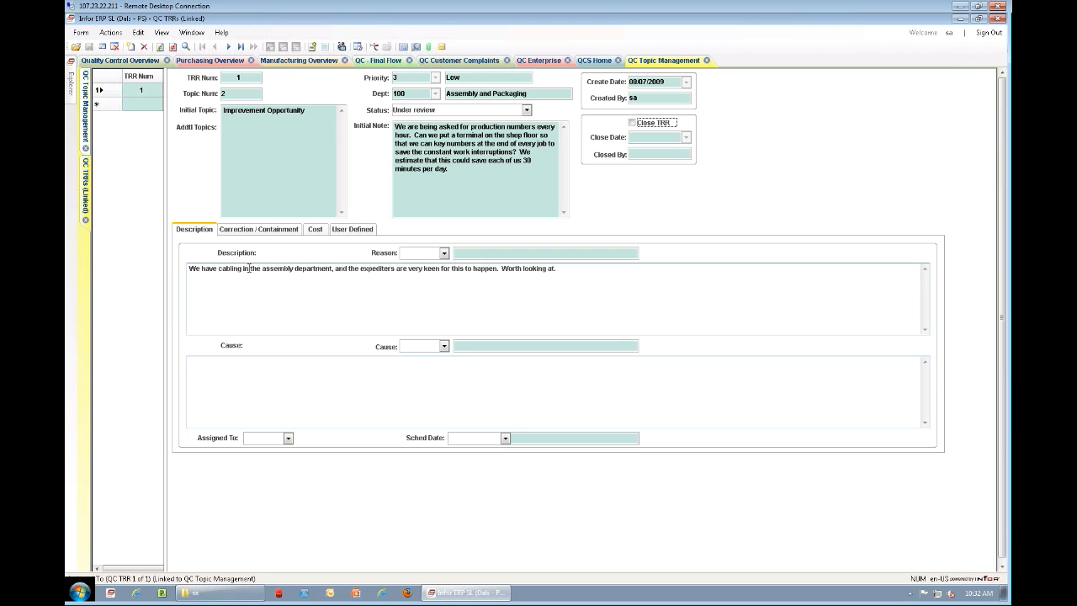
left_click(259, 229)
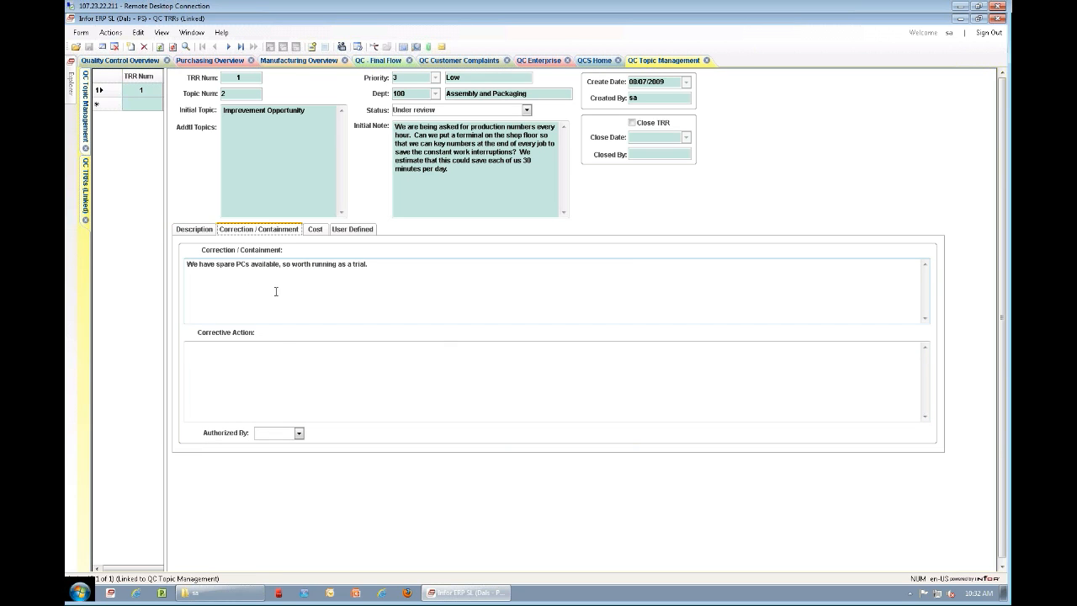
left_click(317, 231)
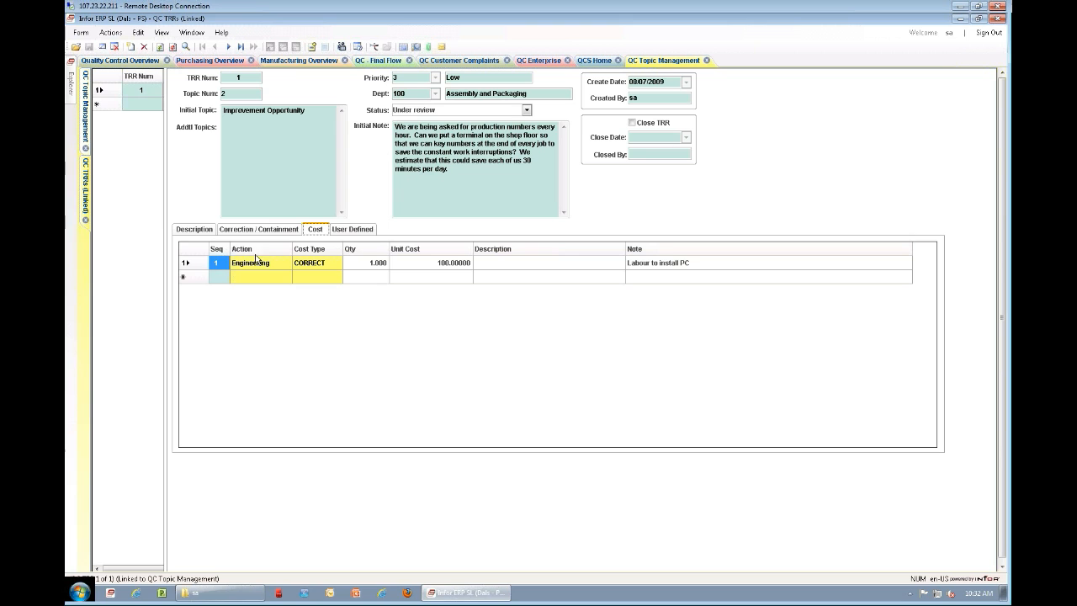
left_click(188, 232)
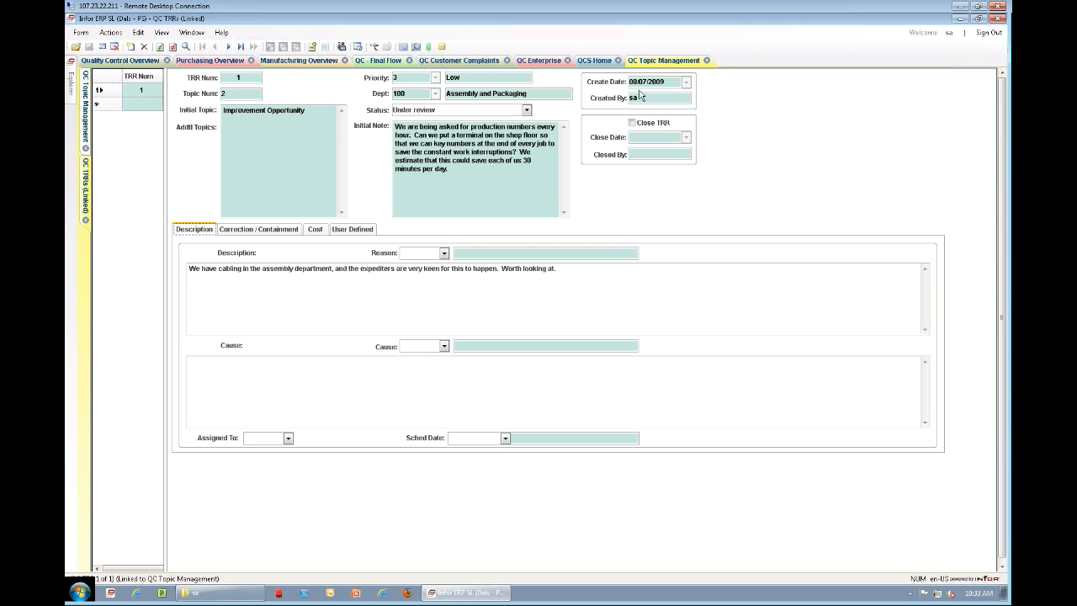
left_click(707, 60)
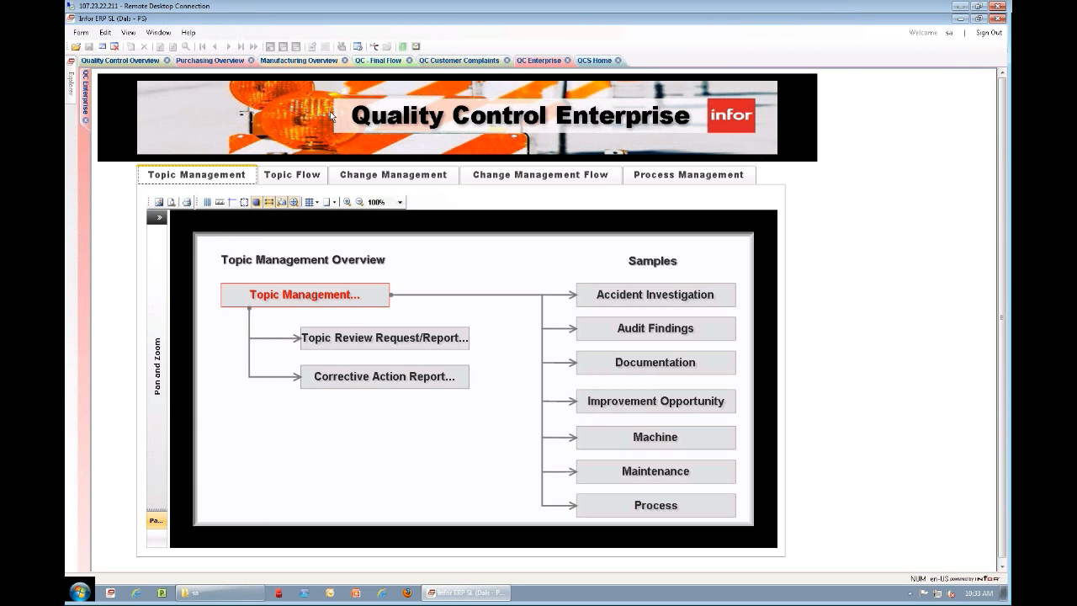
Step: Open Change Management Request/Report from the Change Management overview, retrieve the existing CMRs and select CMR 2
left_click(371, 179)
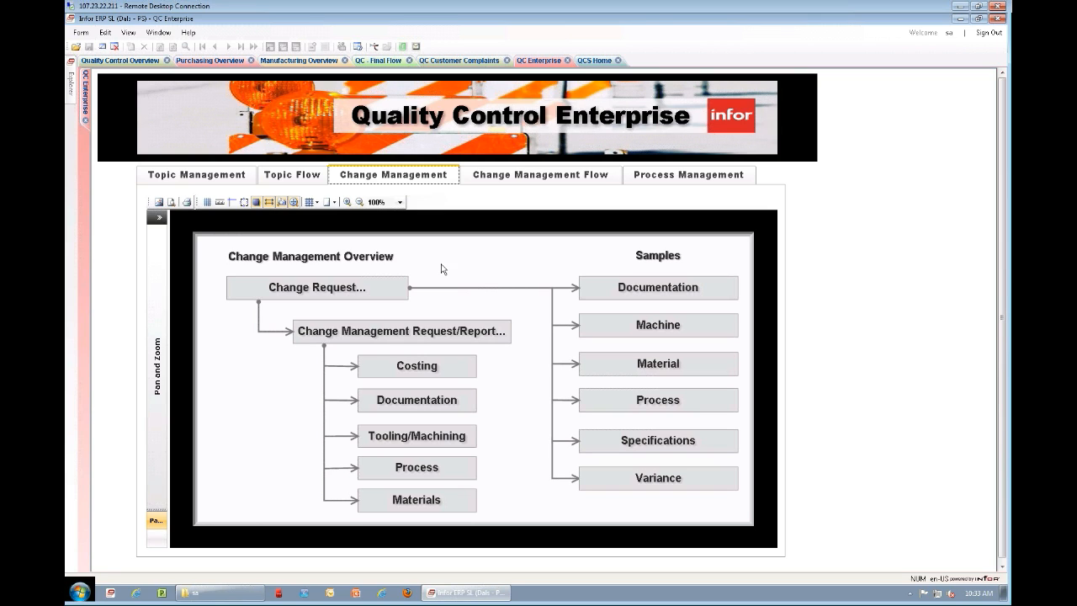
left_click(387, 339)
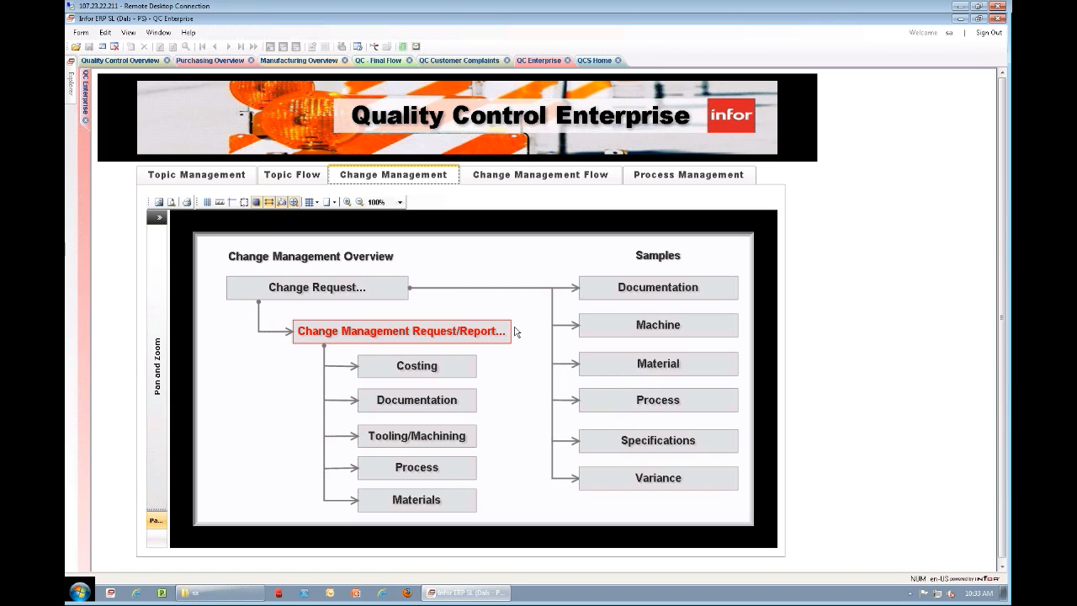
left_click(392, 335)
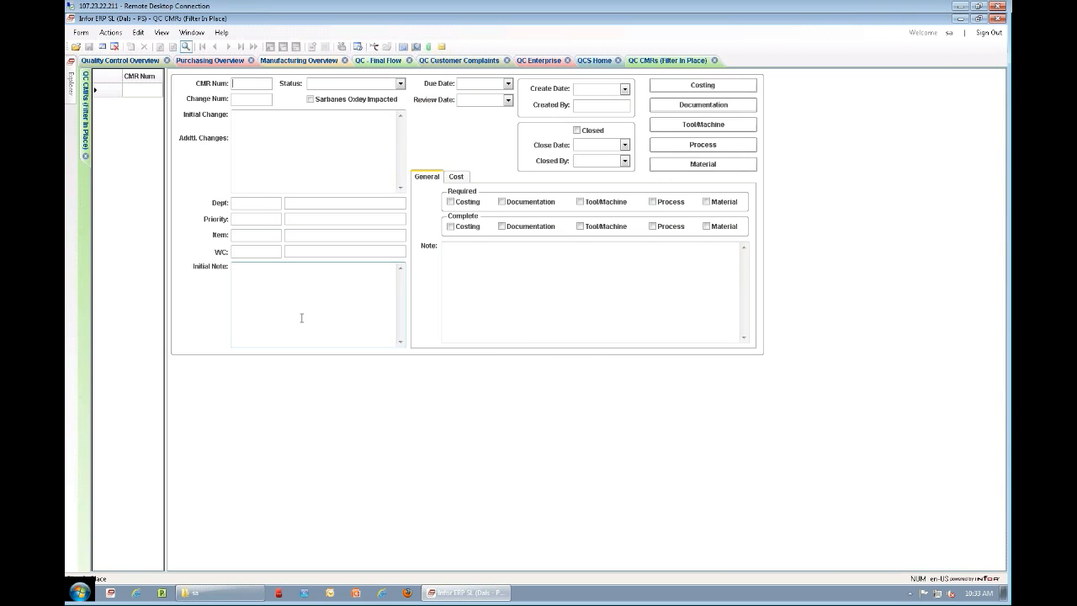
left_click(186, 48)
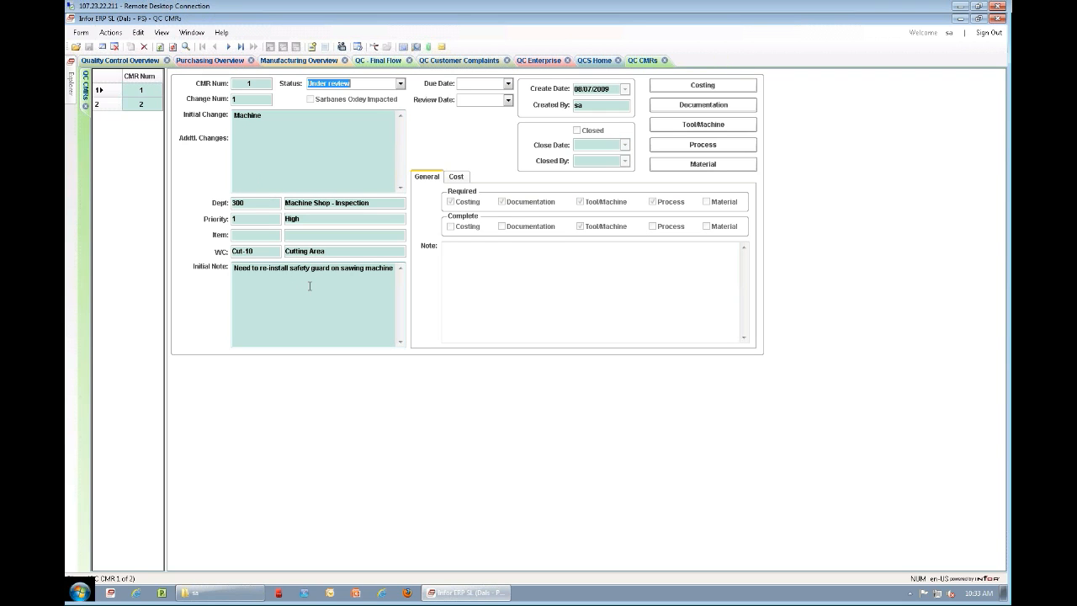
left_click(113, 104)
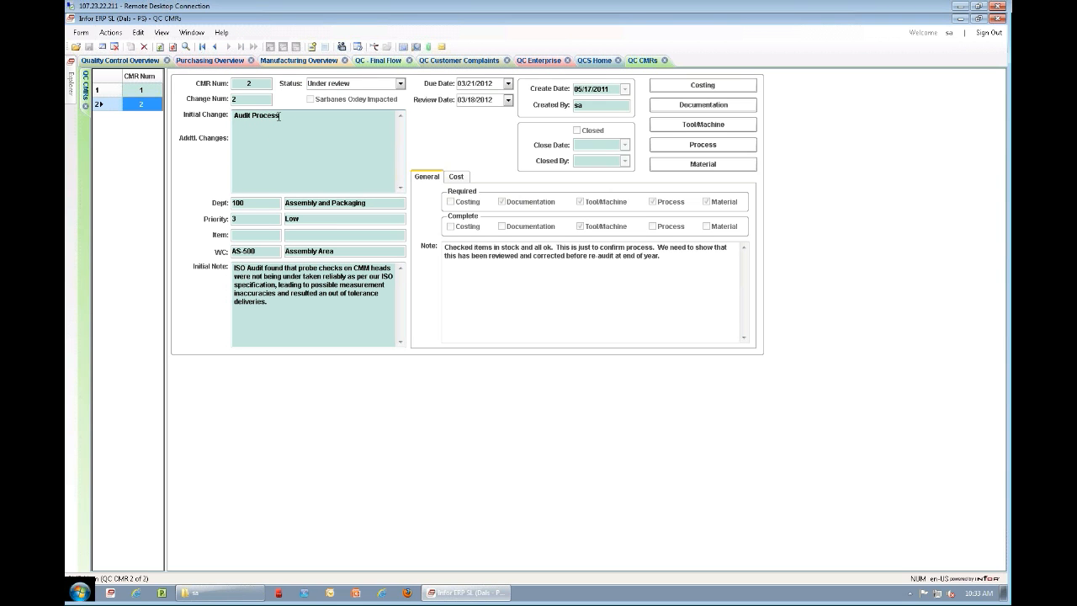
Step: Look through the available status options for CMR 2, leaving the list without choosing another status
left_click(296, 275)
left_click(400, 84)
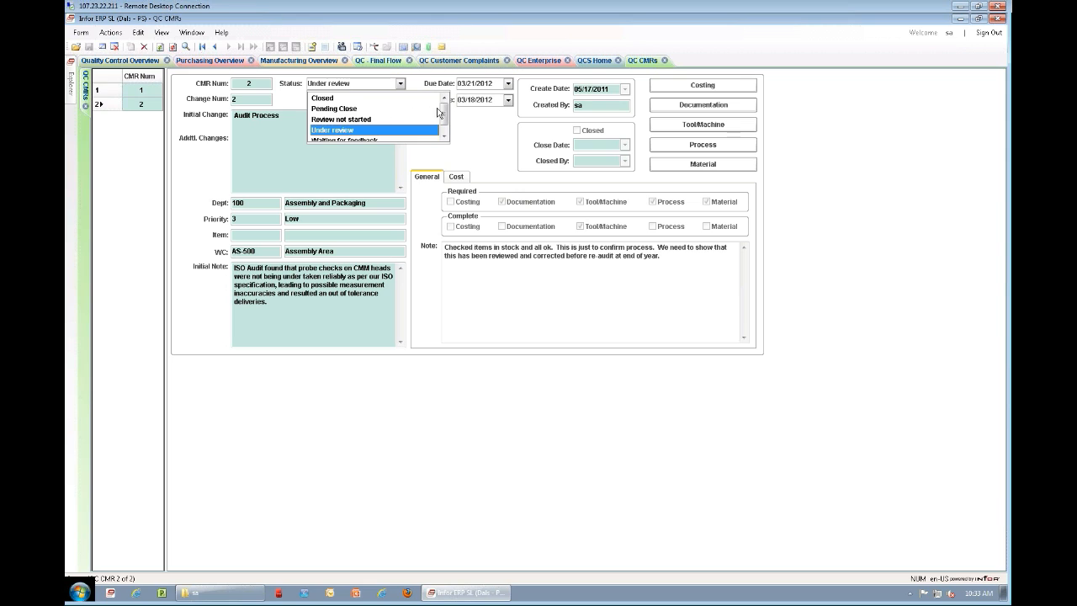
left_click_drag(448, 128, 449, 135)
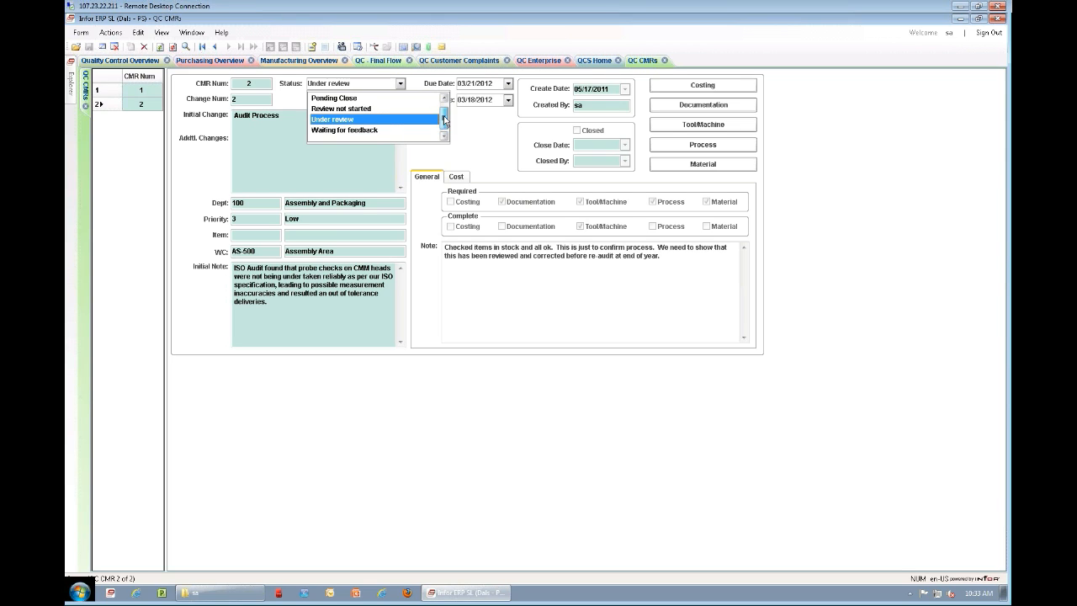
left_click_drag(444, 116, 445, 106)
left_click(460, 121)
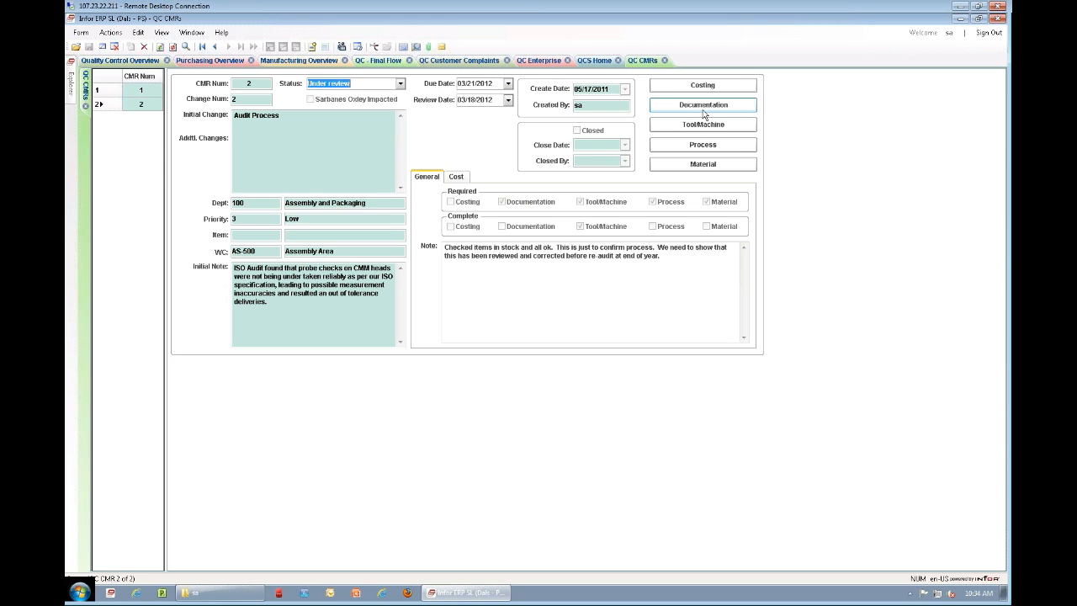
Step: Review CMR 2's linked Tool/Machine details and open its linked Material review form
left_click(703, 126)
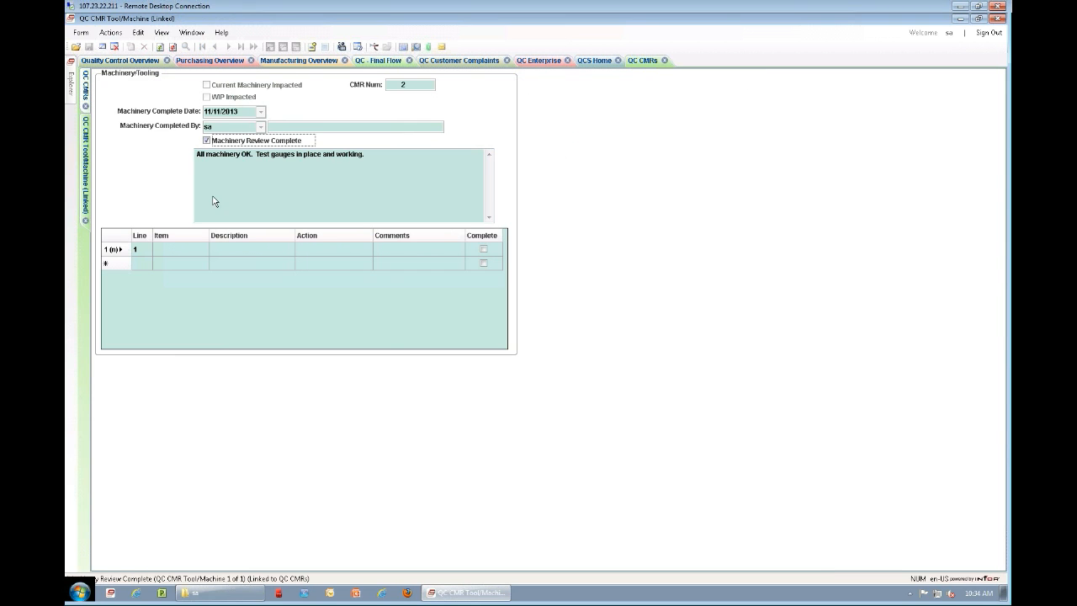
left_click(85, 221)
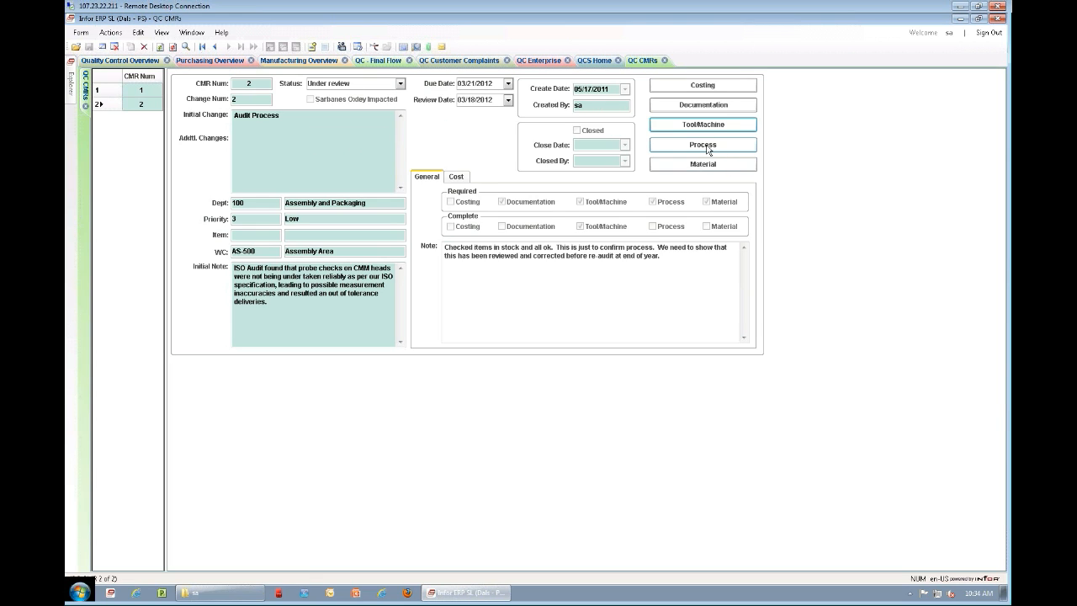
left_click(704, 163)
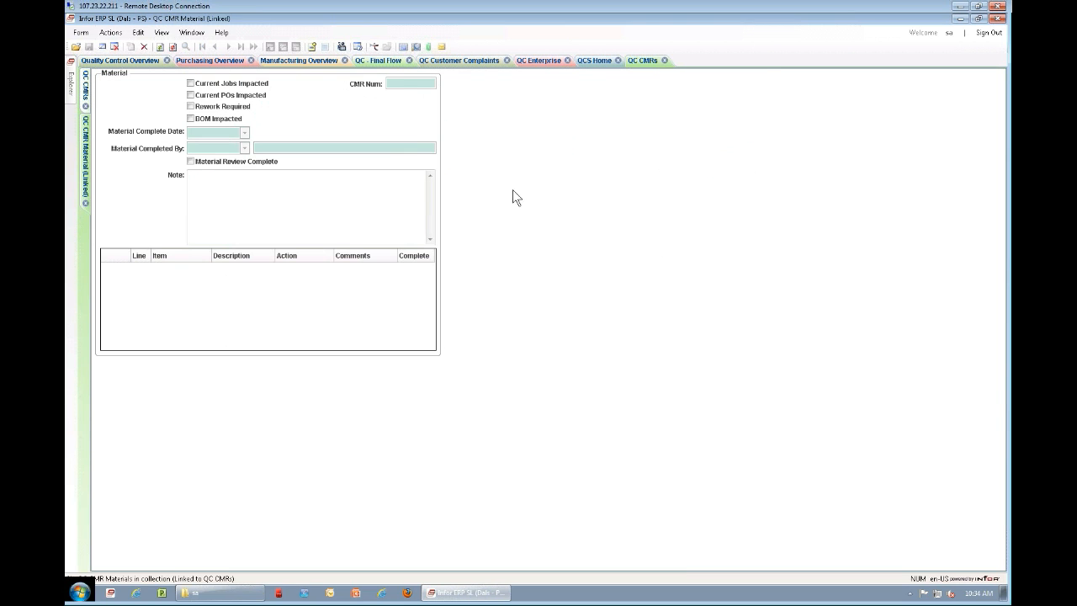
Step: Close the CMR material and CMR forms and switch QC Enterprise to the Process Management overview
left_click(85, 203)
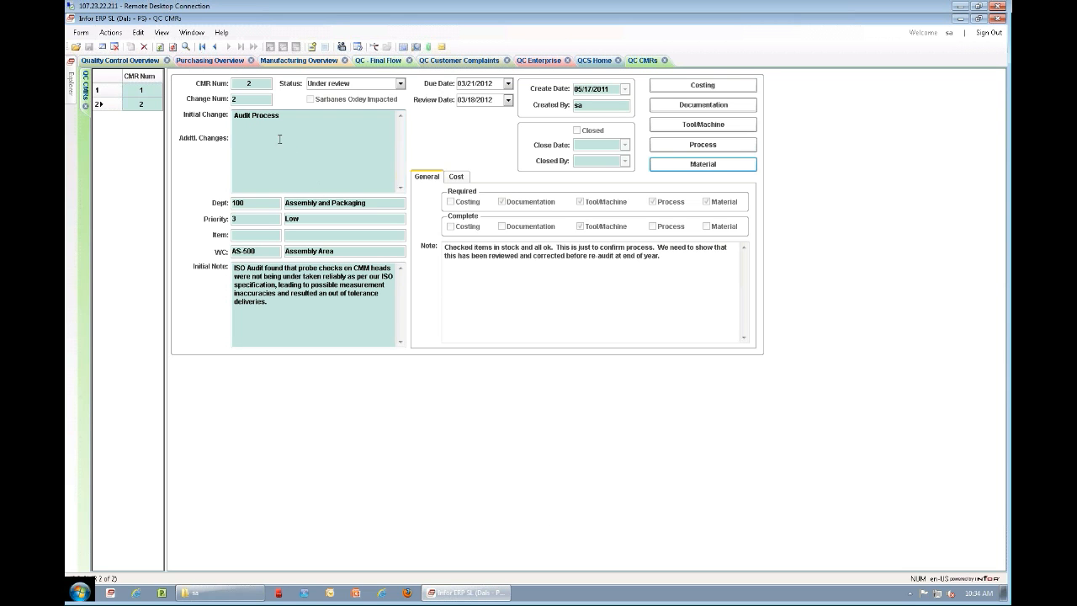
left_click(85, 105)
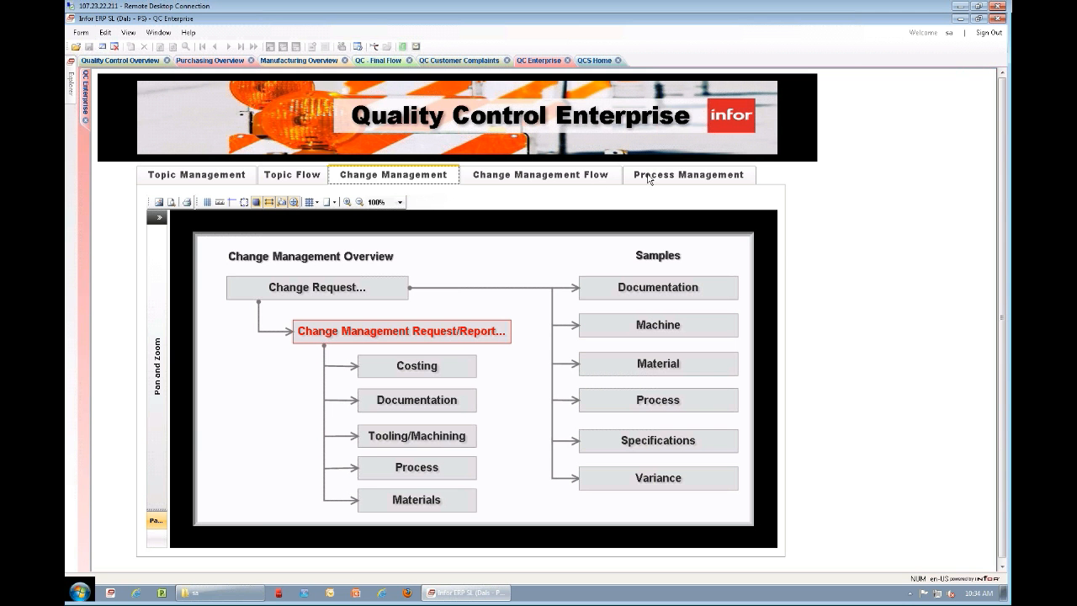
left_click(638, 182)
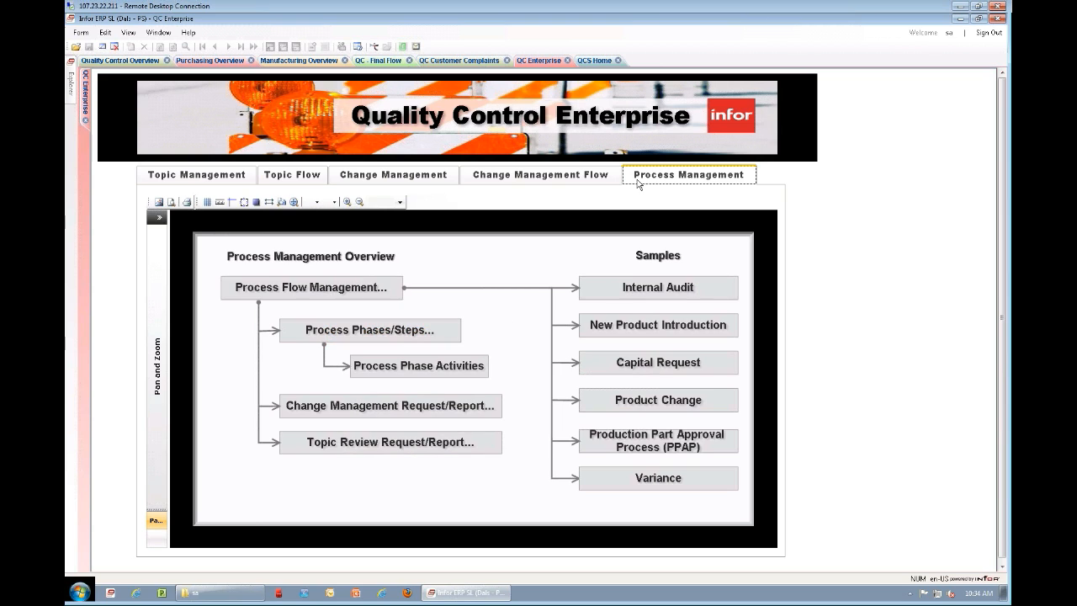